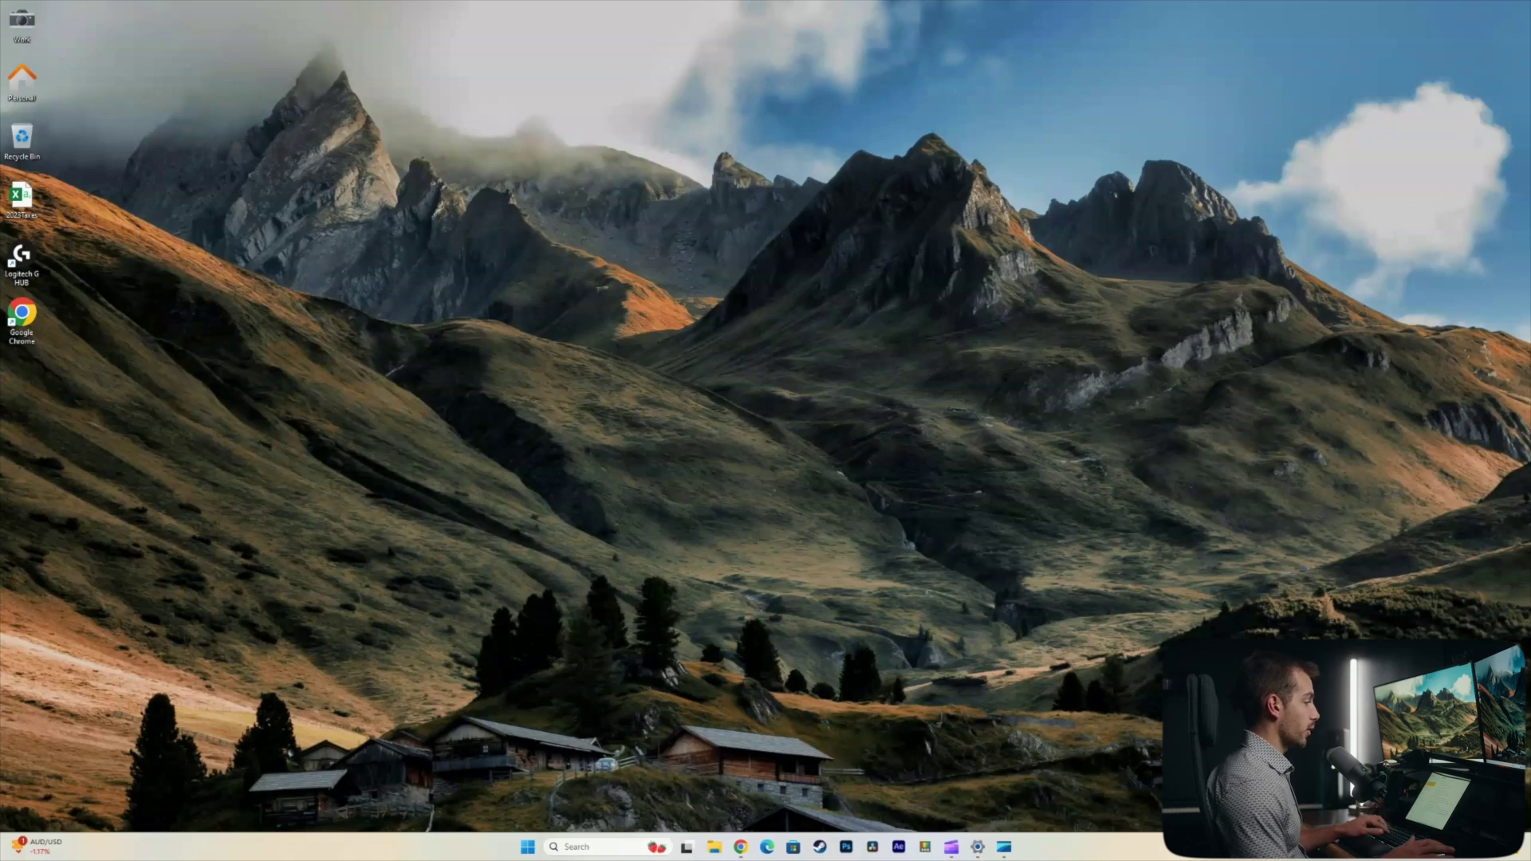
# Turn off animation effects and transparency effects in the Windows Visual effects settings, and close the settings window.
pyautogui.press('super')
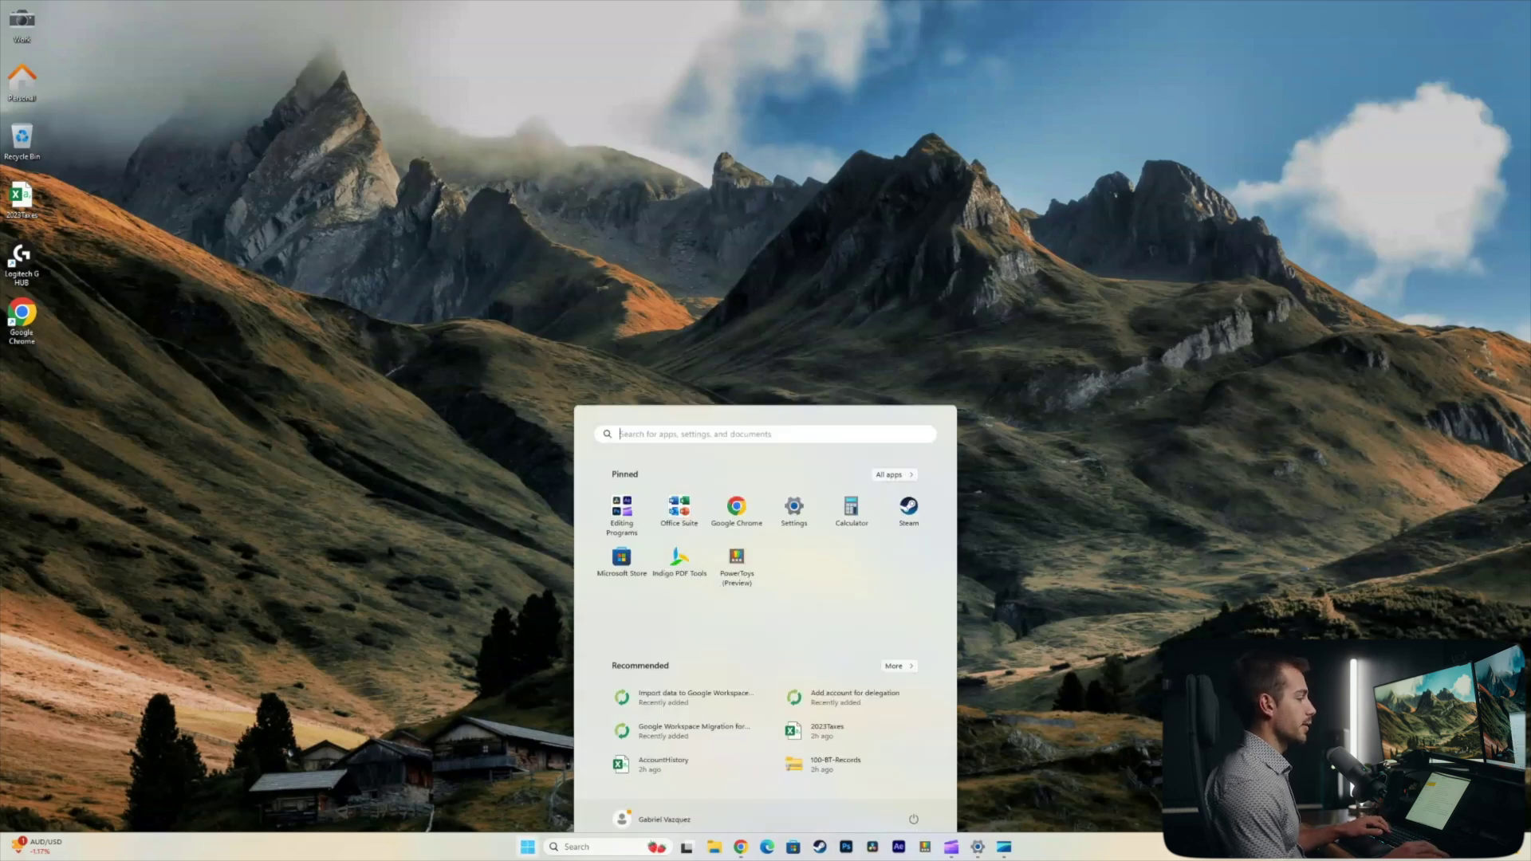
pyautogui.write('visu')
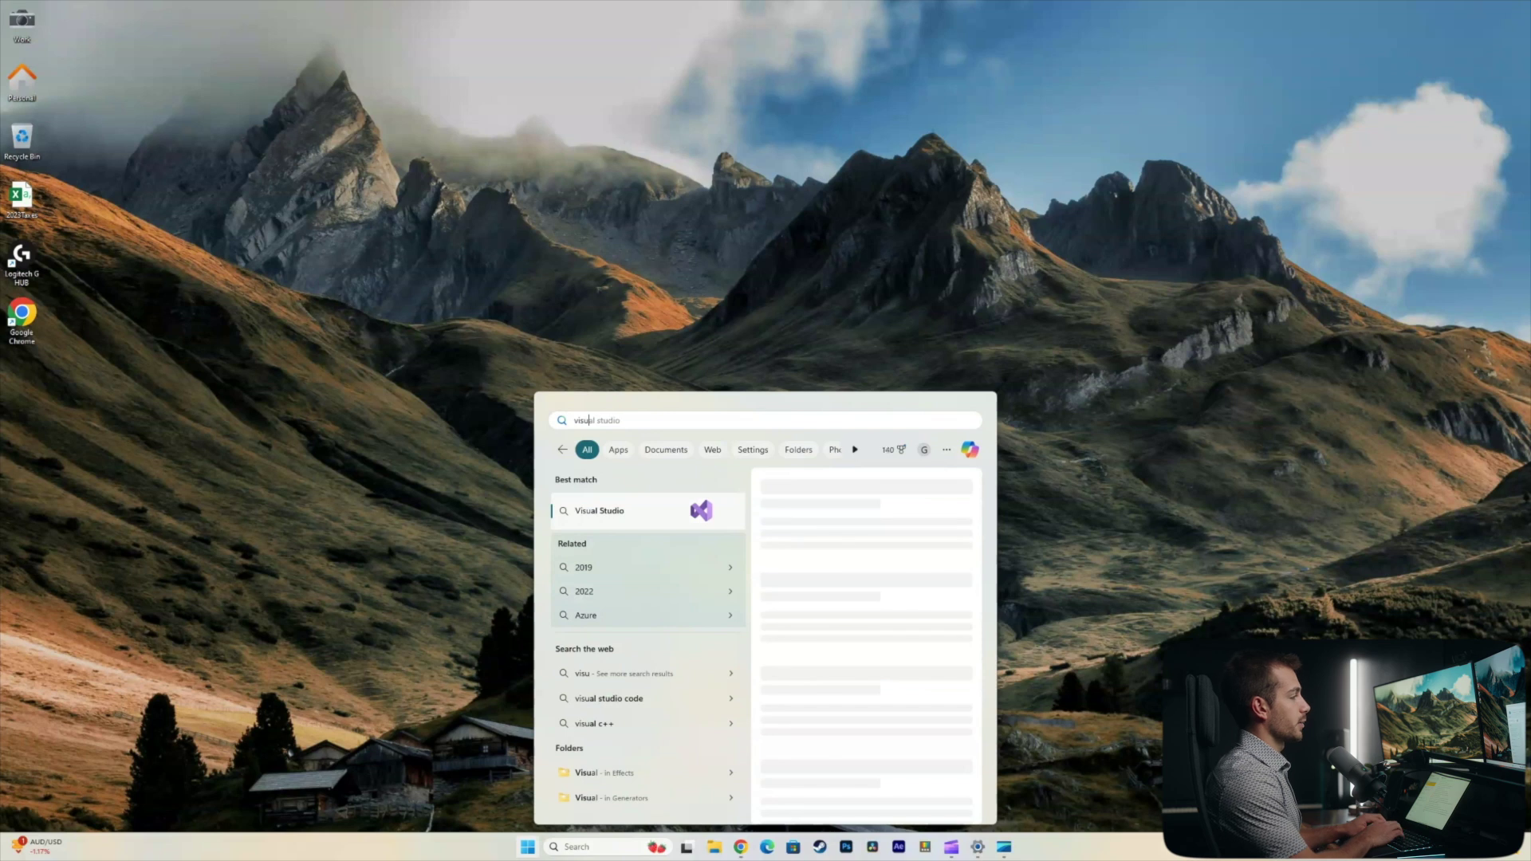
pyautogui.write('al ef')
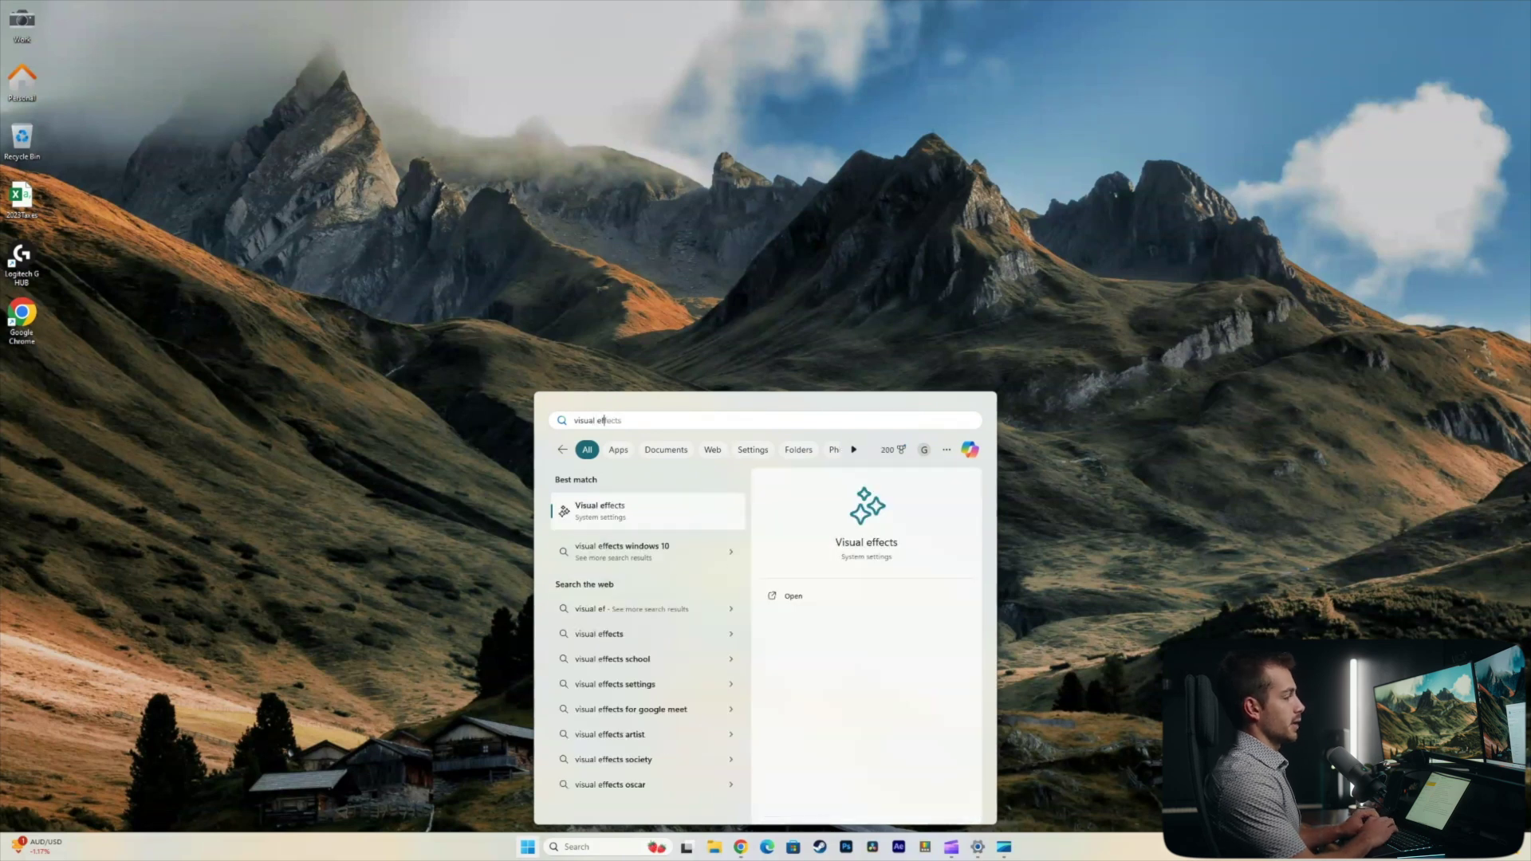
pyautogui.press('Return')
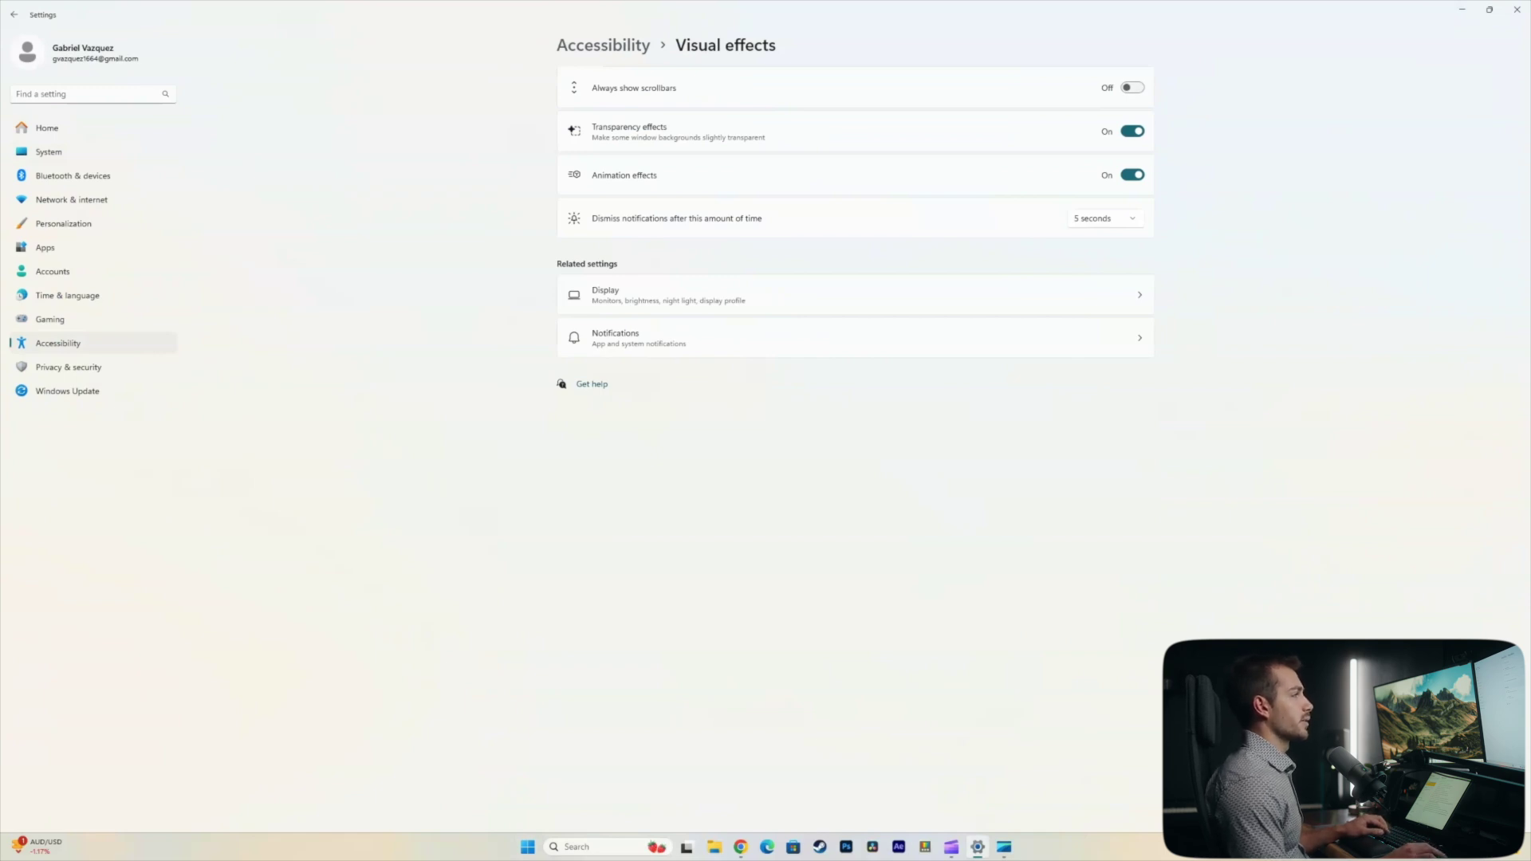
pyautogui.click(1132, 175)
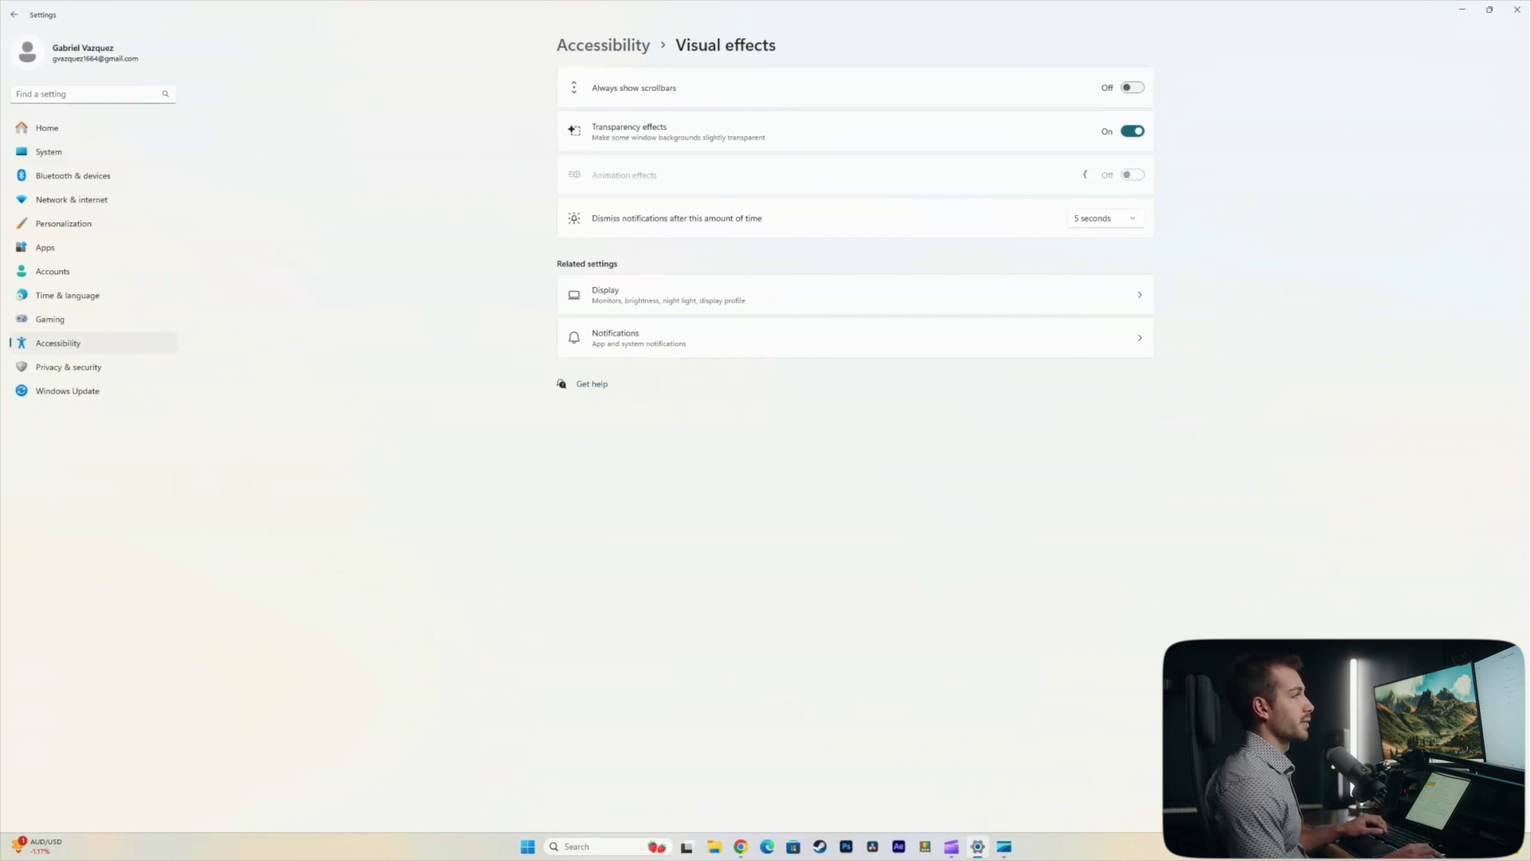
pyautogui.click(1132, 131)
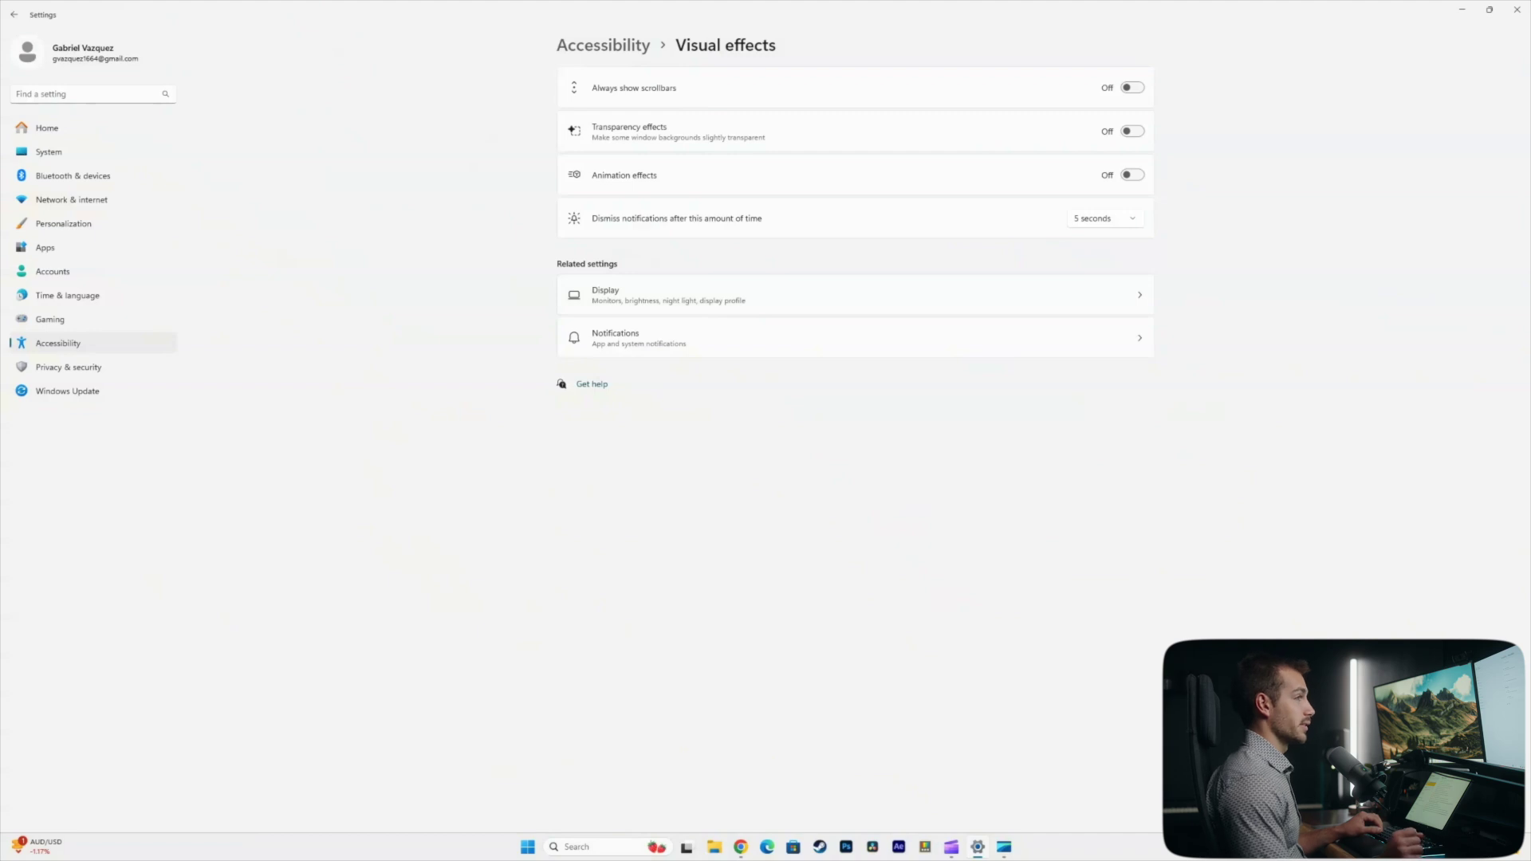
pyautogui.click(1517, 9)
# Review the apps that start automatically at sign-in in Windows Settings and turn off startup for G HUB.
pyautogui.press('super+i')
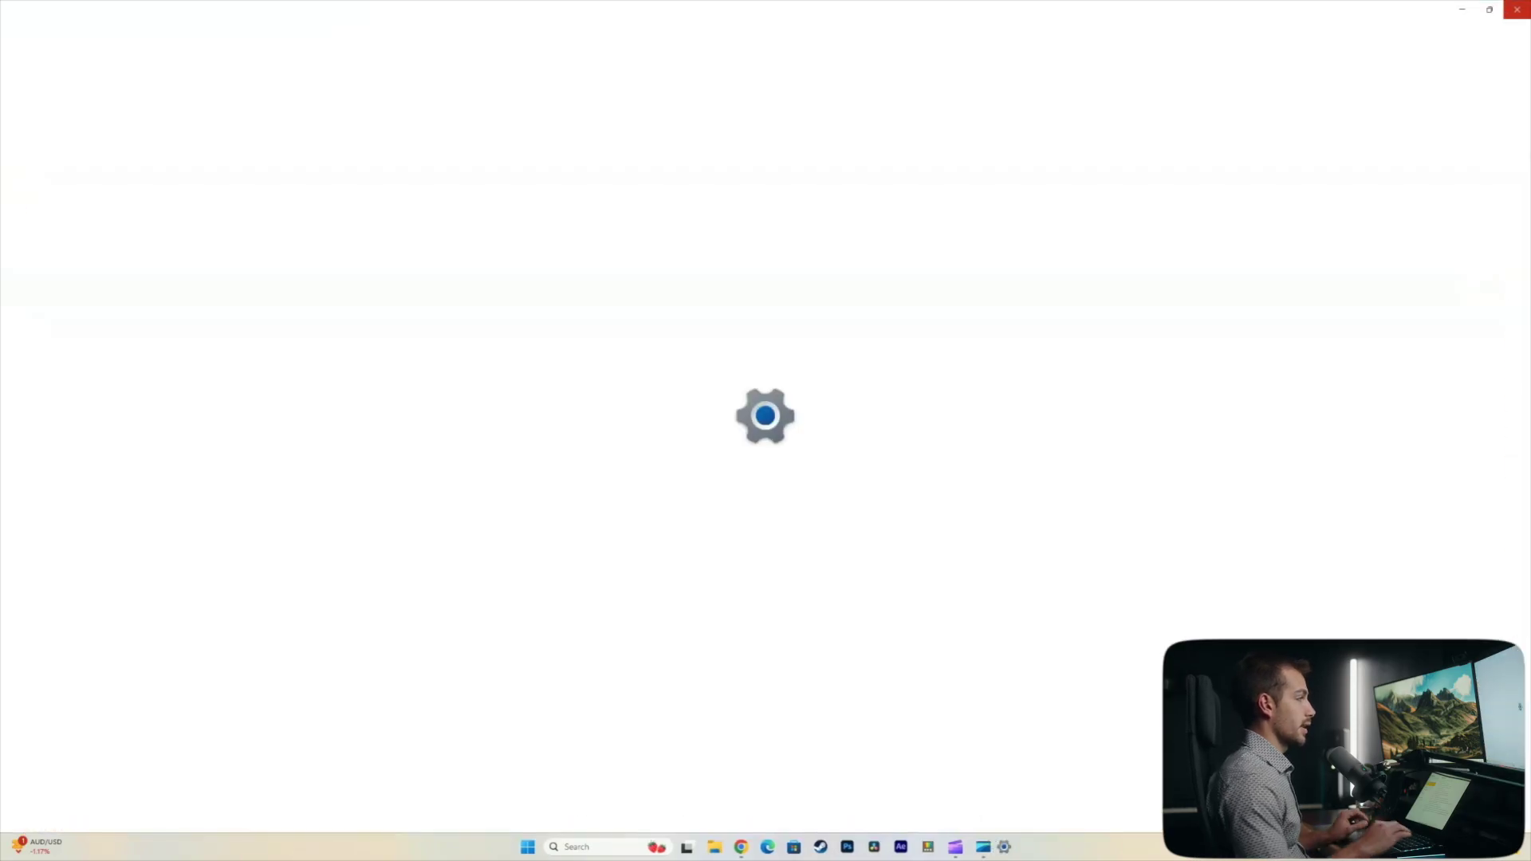
pyautogui.click(80, 247)
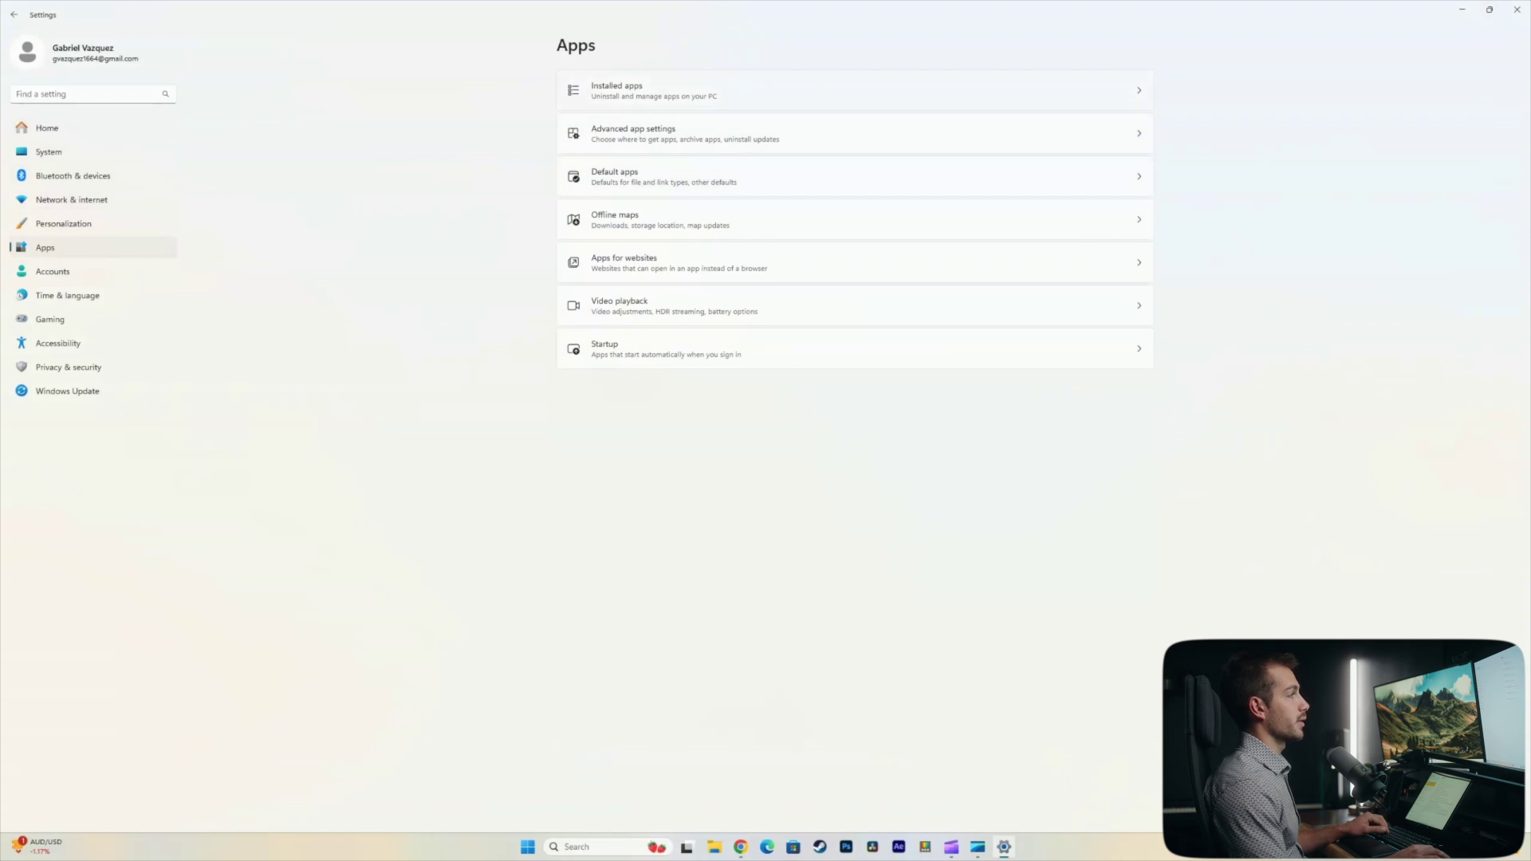
pyautogui.click(666, 348)
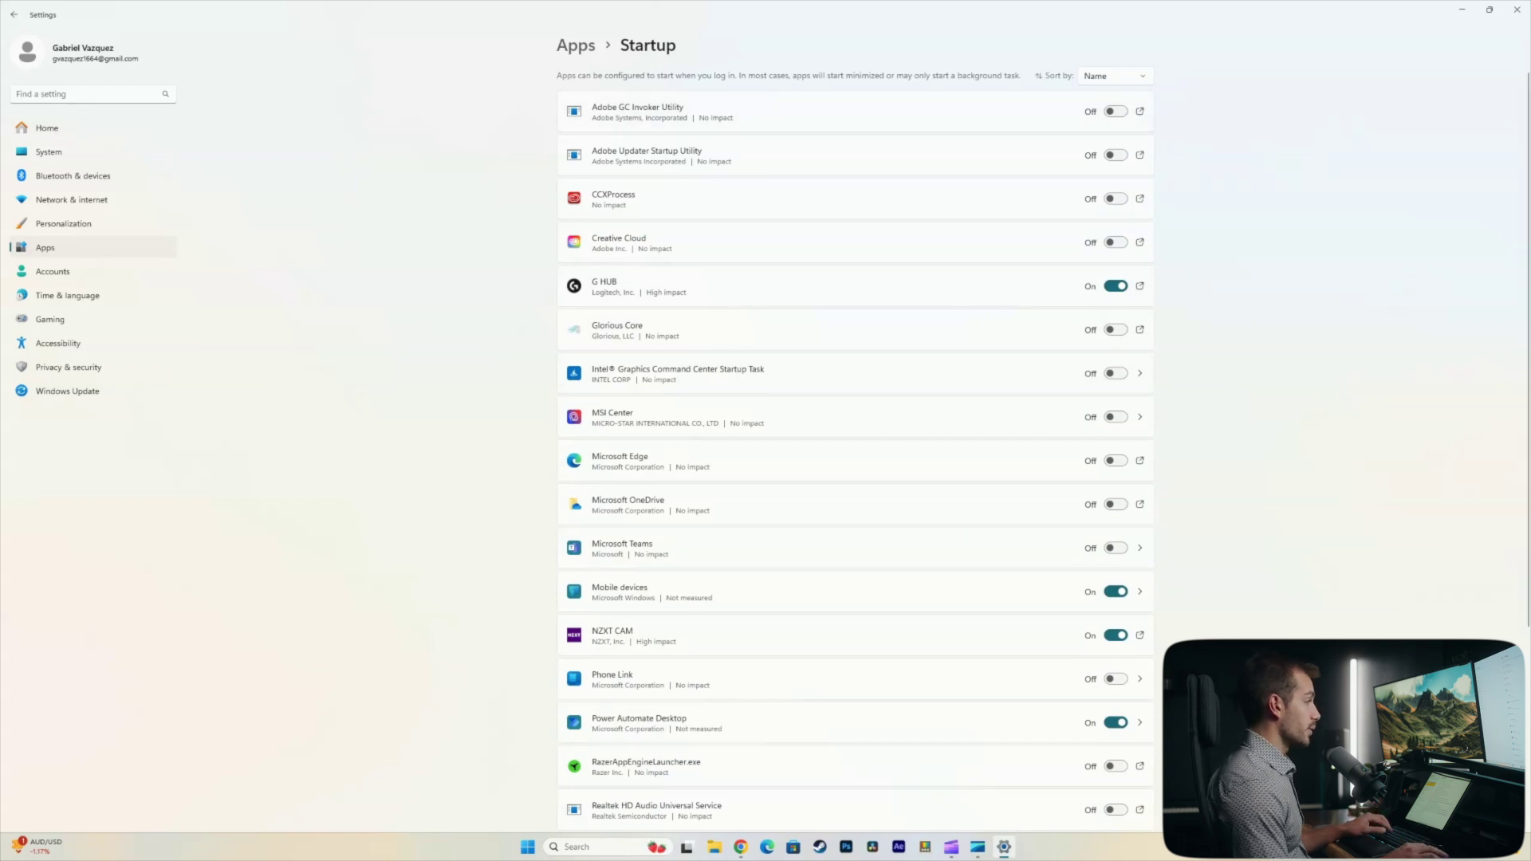
pyautogui.scroll(-2, 855, 447)
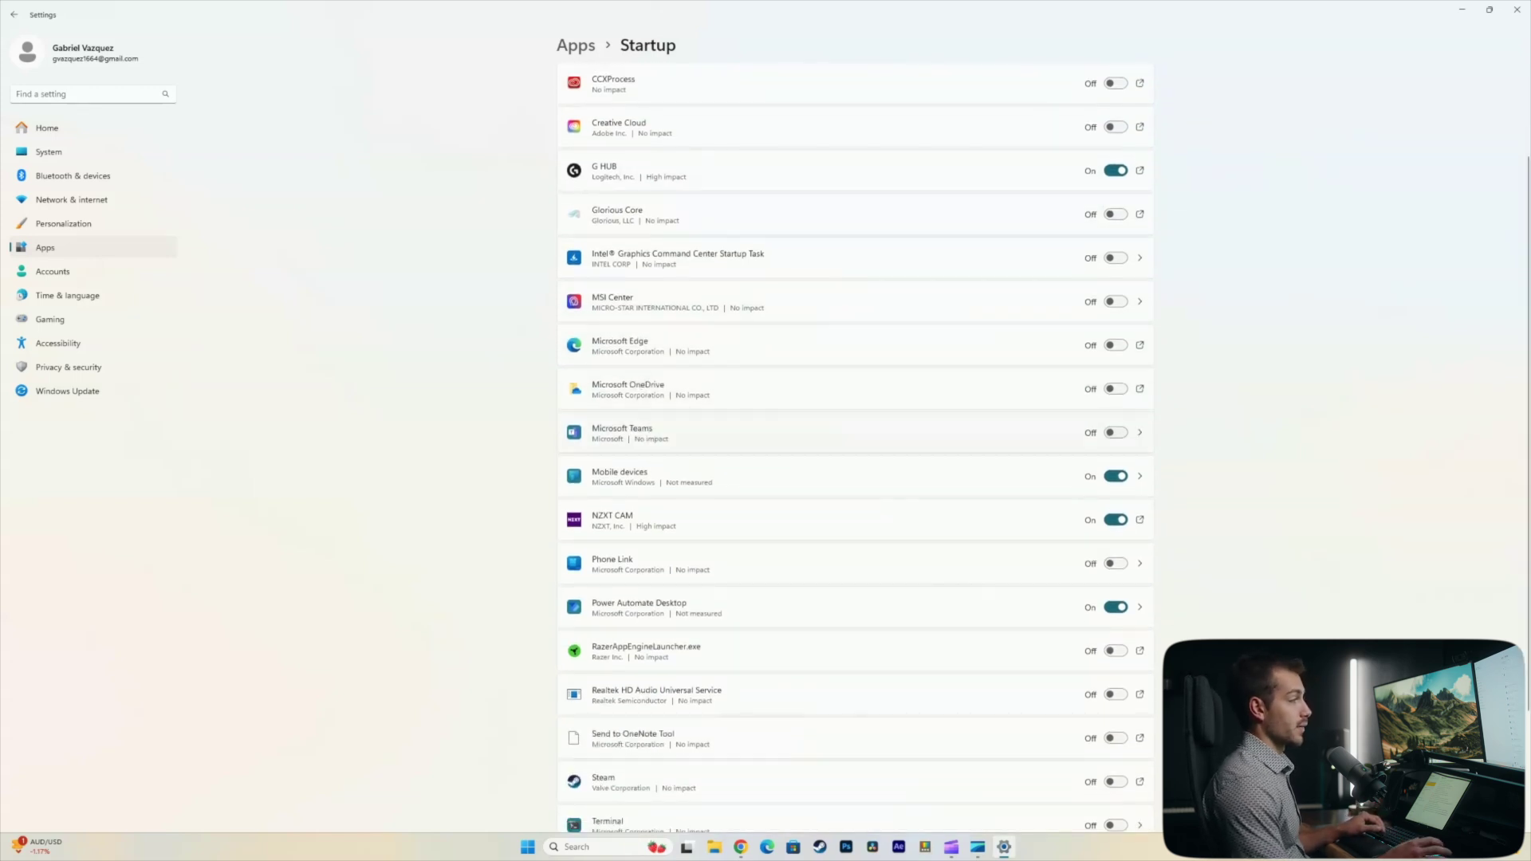
pyautogui.scroll(-2, 855, 447)
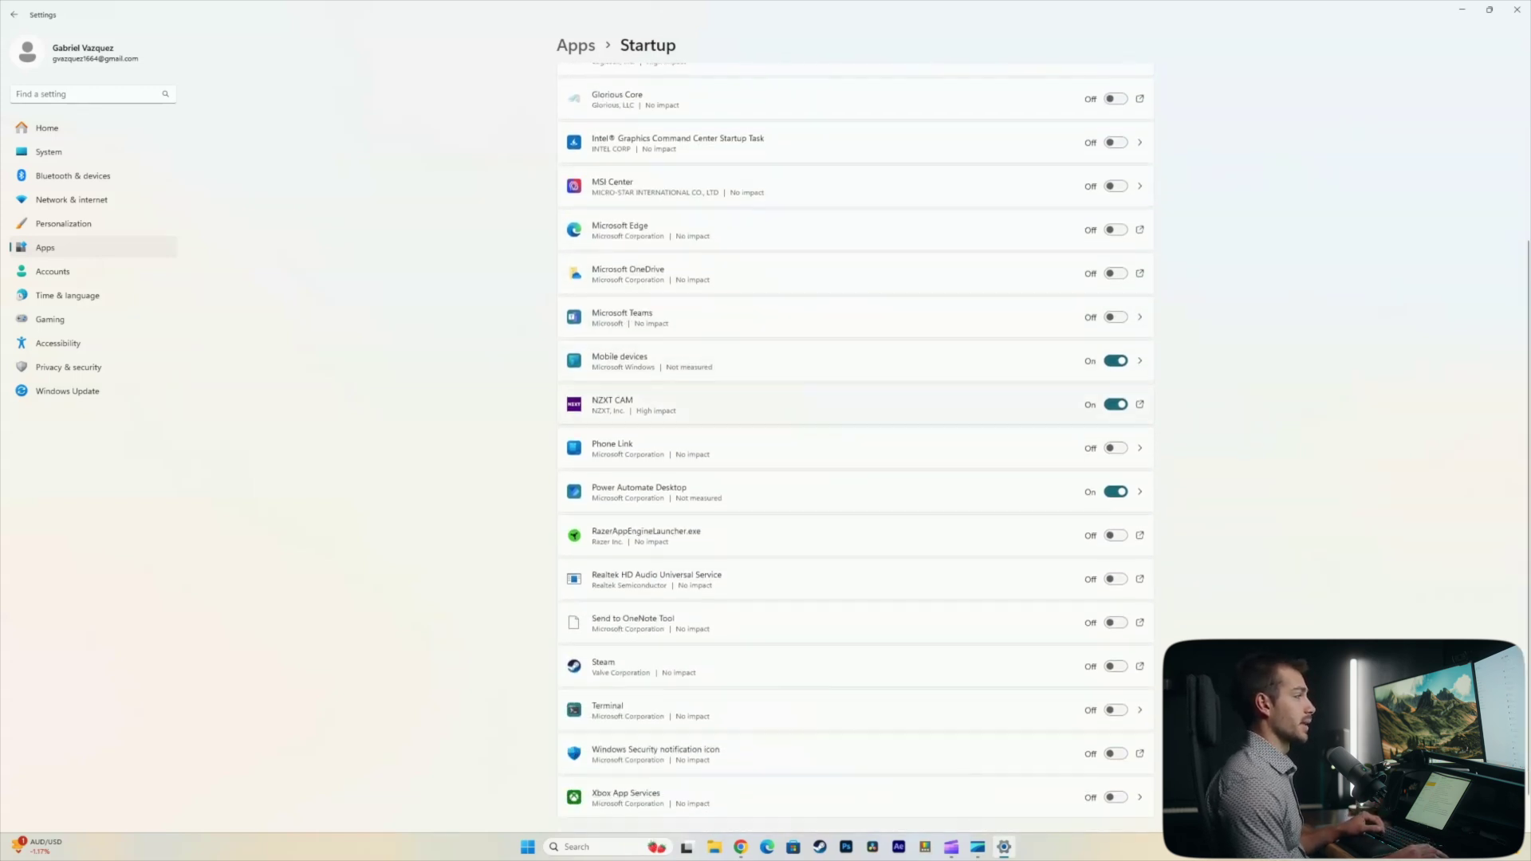
pyautogui.scroll(4, 855, 447)
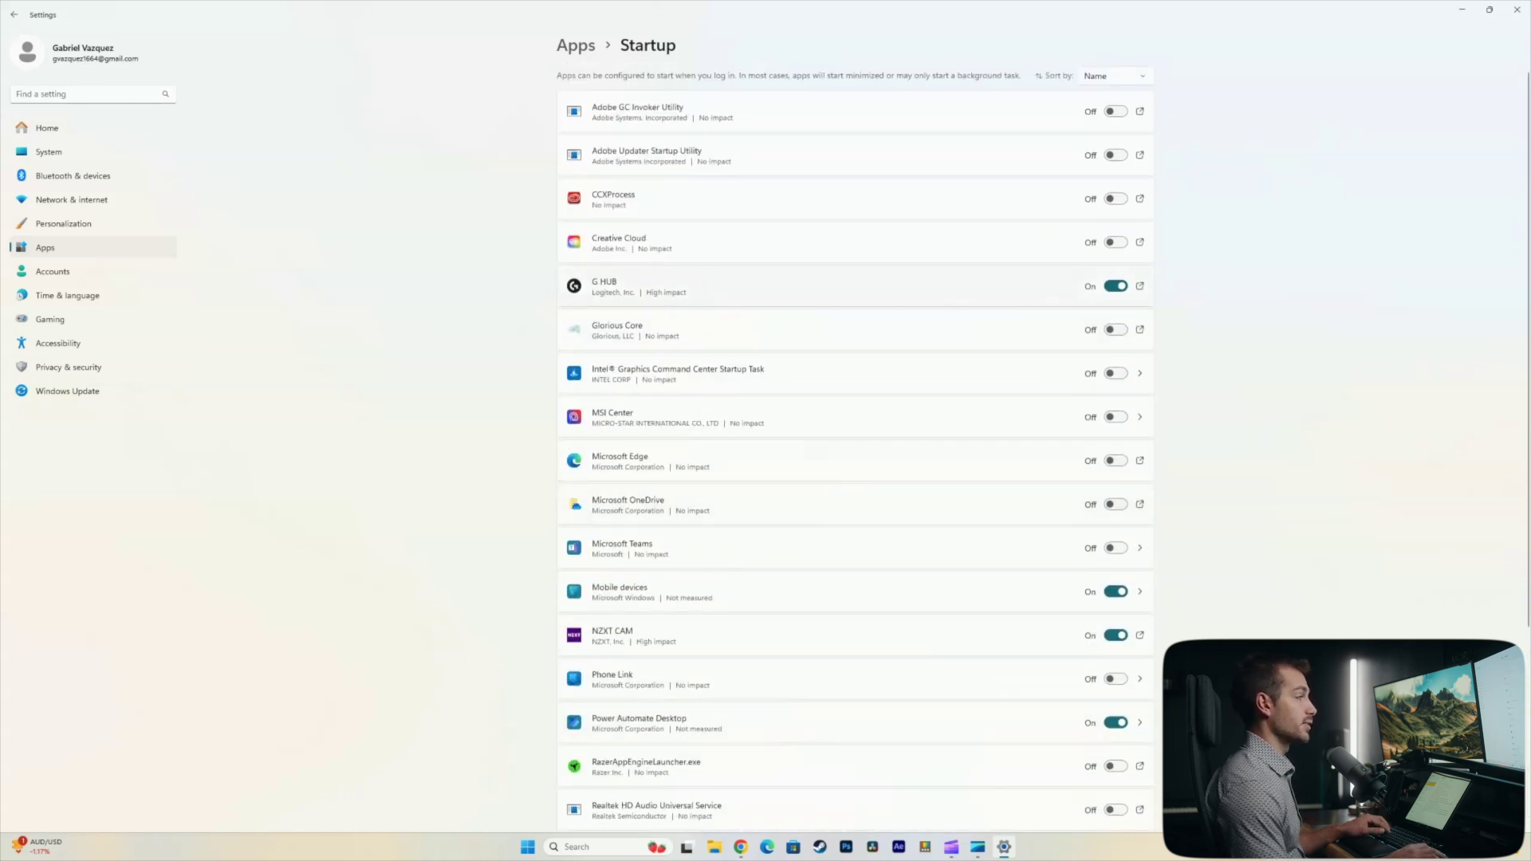
pyautogui.click(1116, 285)
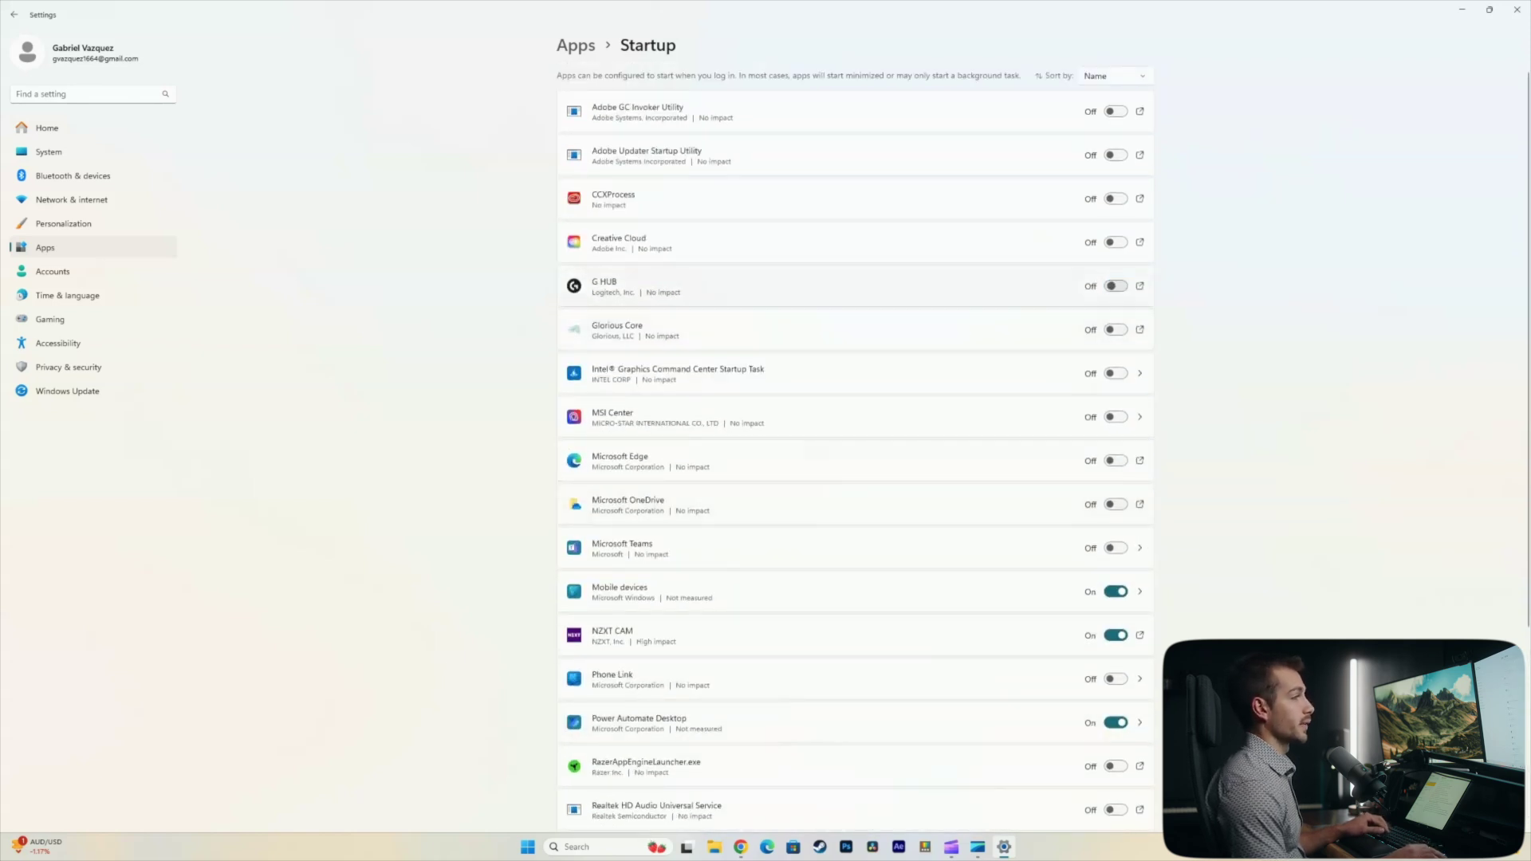
pyautogui.scroll(-3, 855, 452)
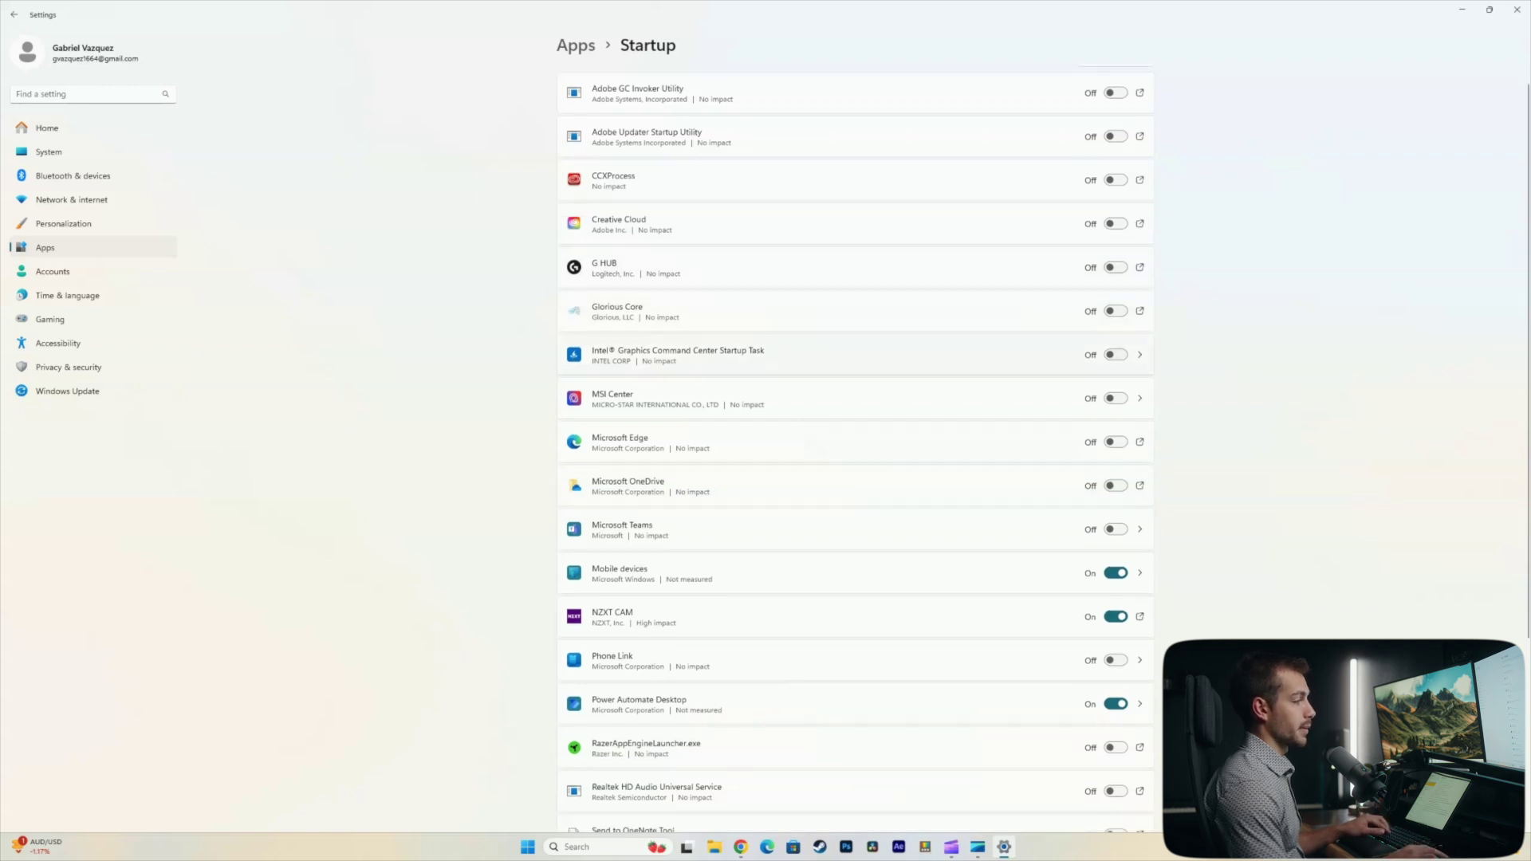
pyautogui.scroll(4, 855, 451)
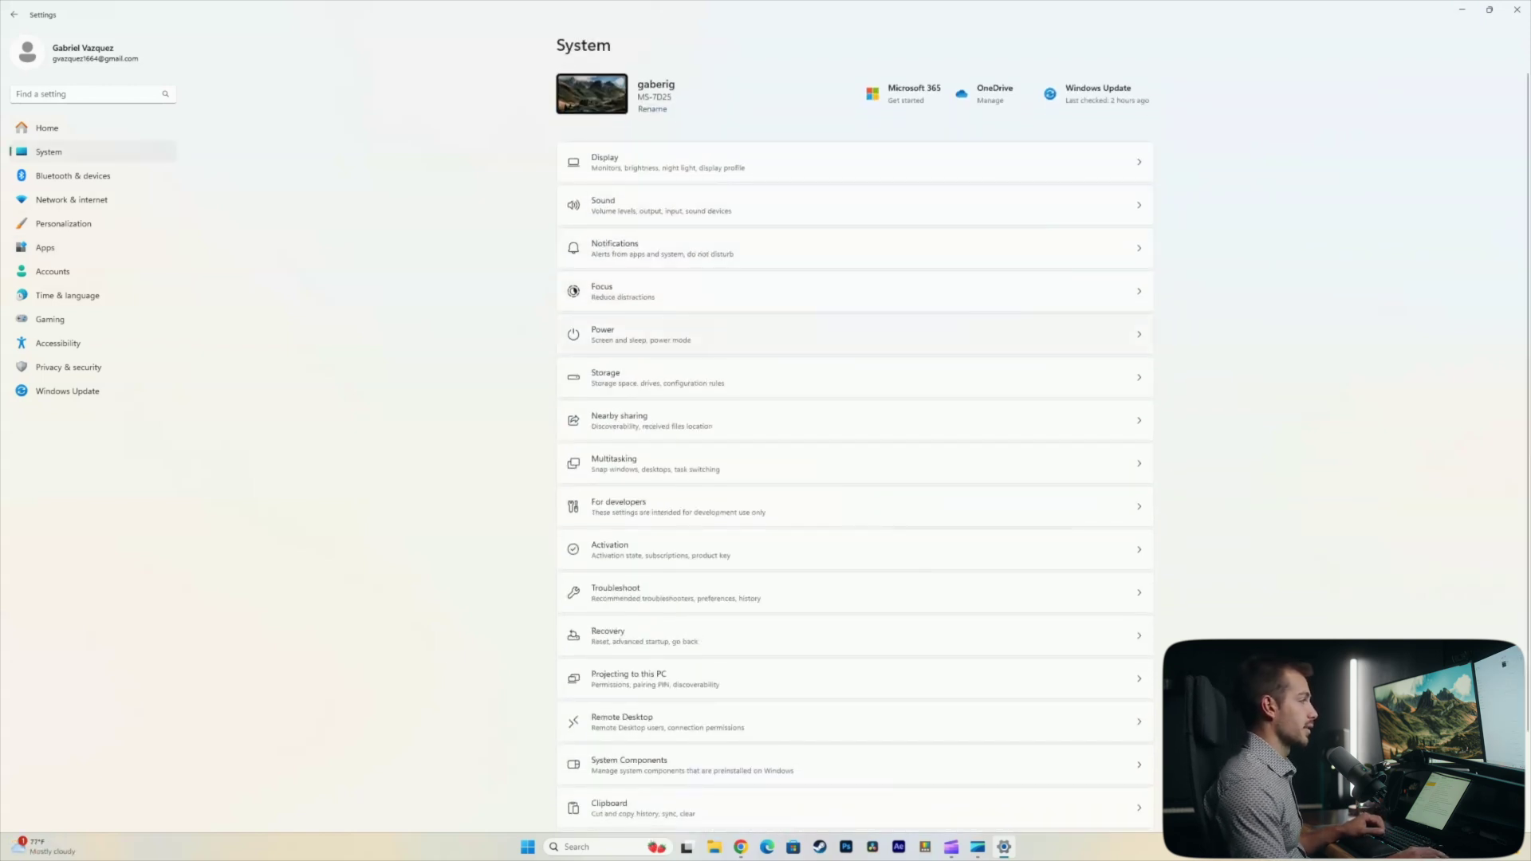
# Open the system notification settings and turn off notifications from PowerToys (Preview).
pyautogui.scroll(-2, 854, 447)
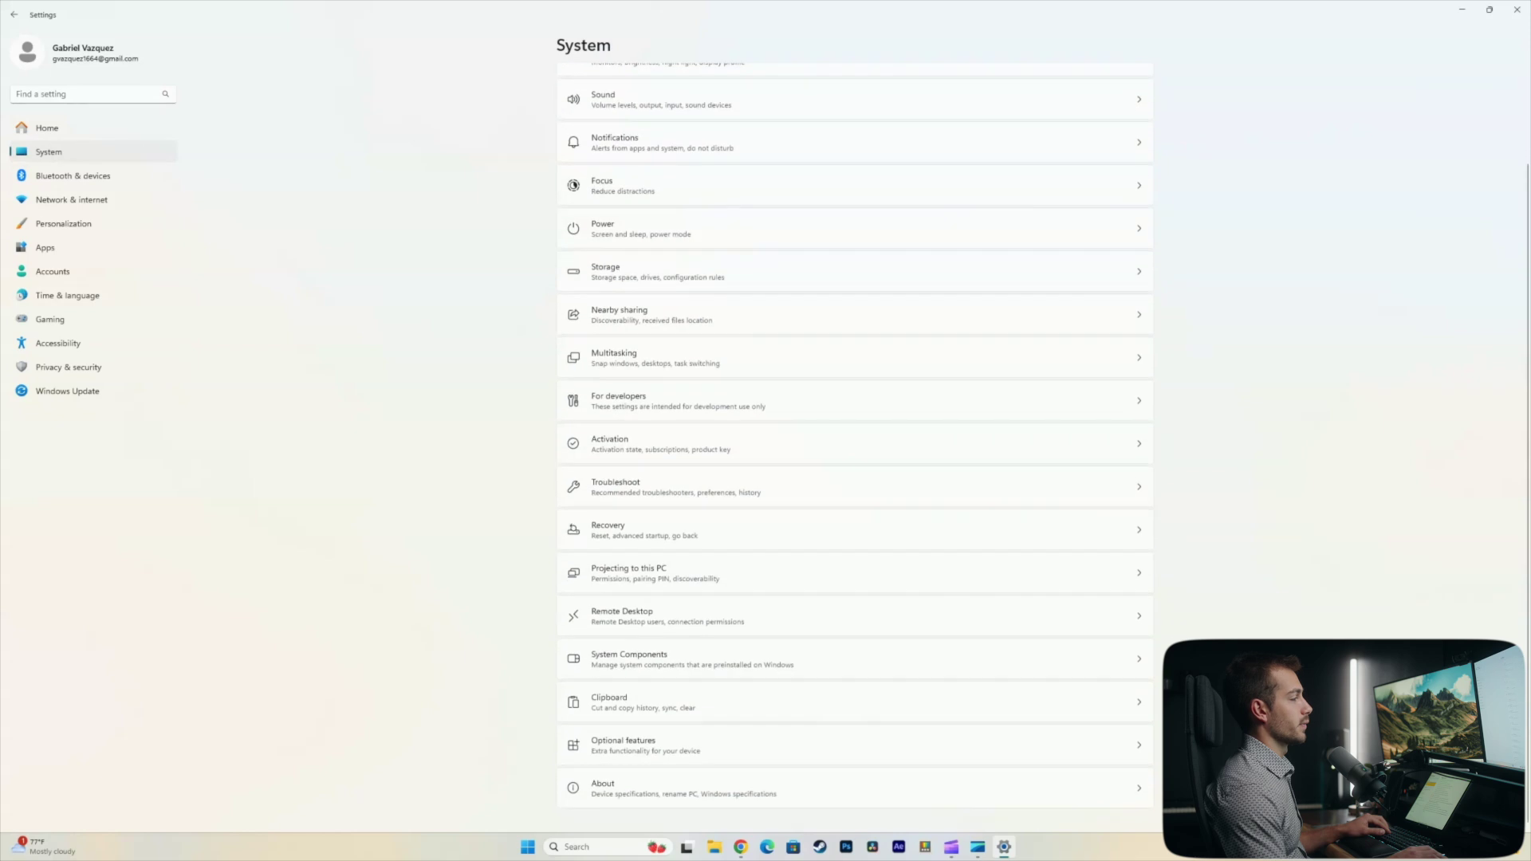
pyautogui.click(855, 142)
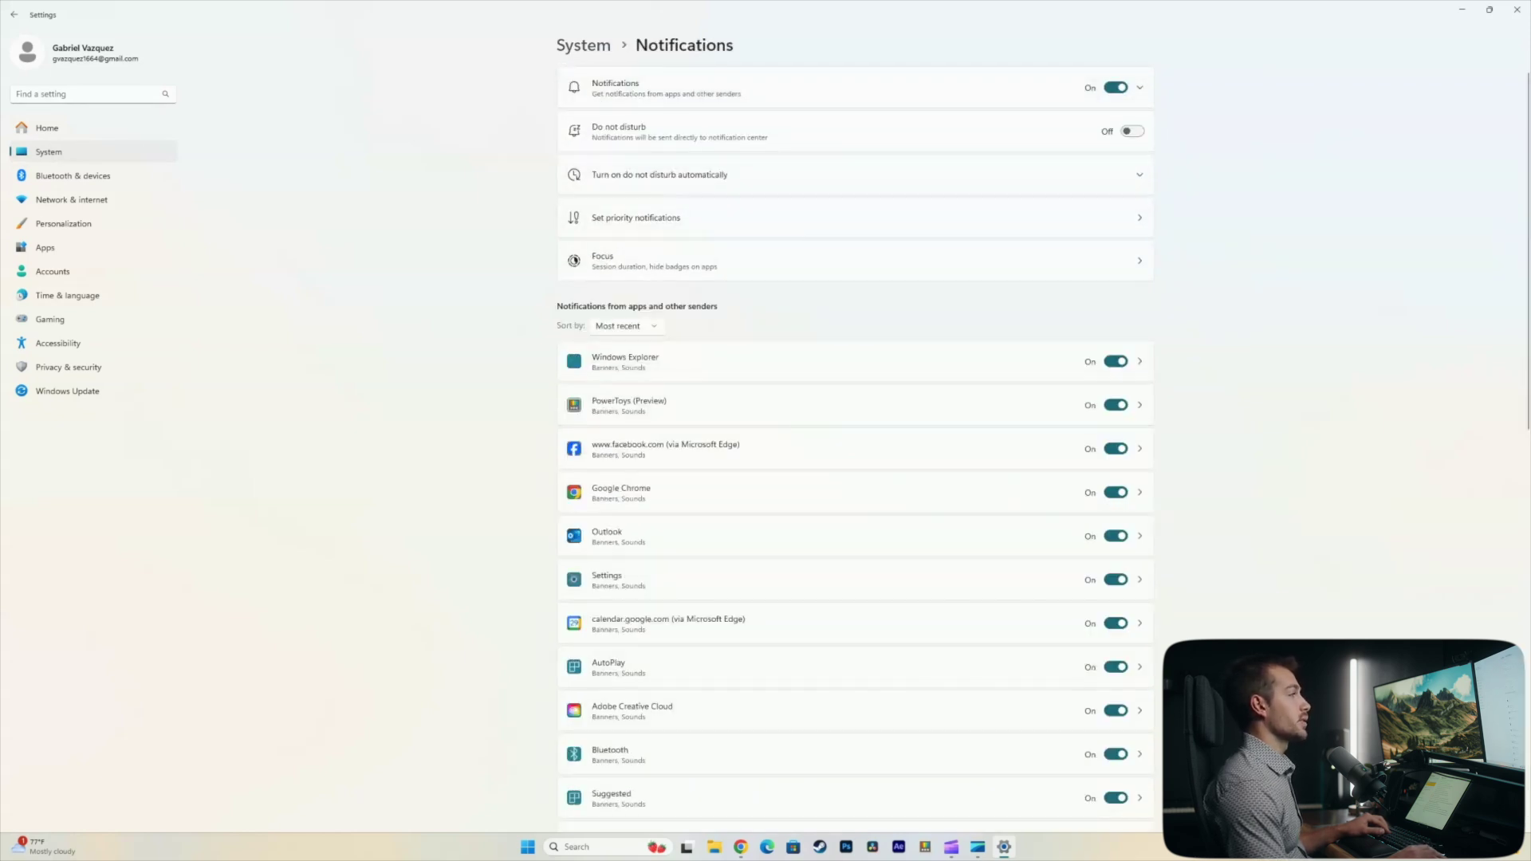
pyautogui.scroll(-7, 855, 479)
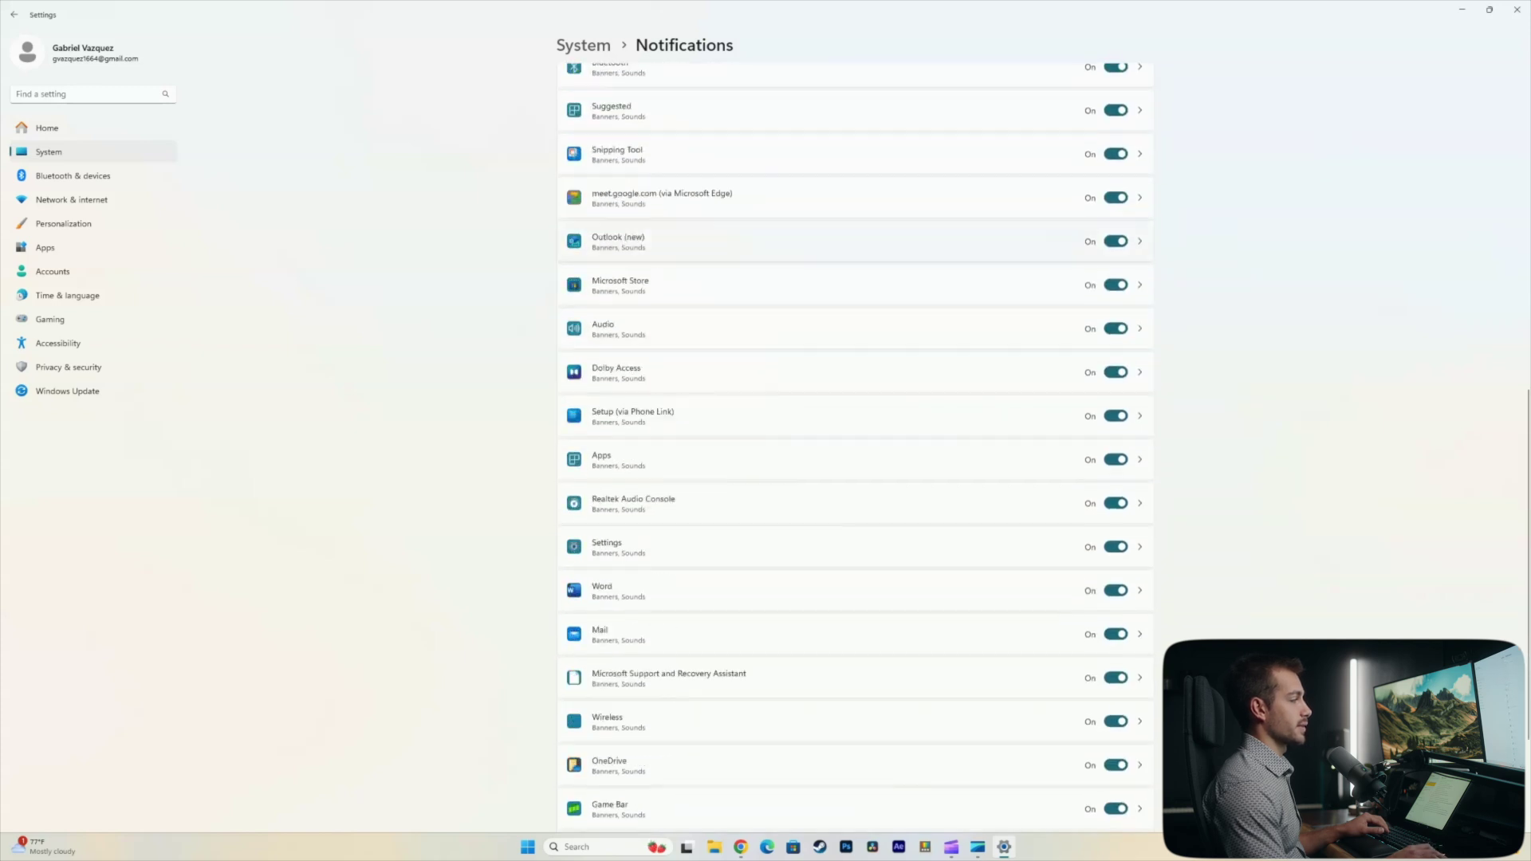
pyautogui.scroll(7, 854, 478)
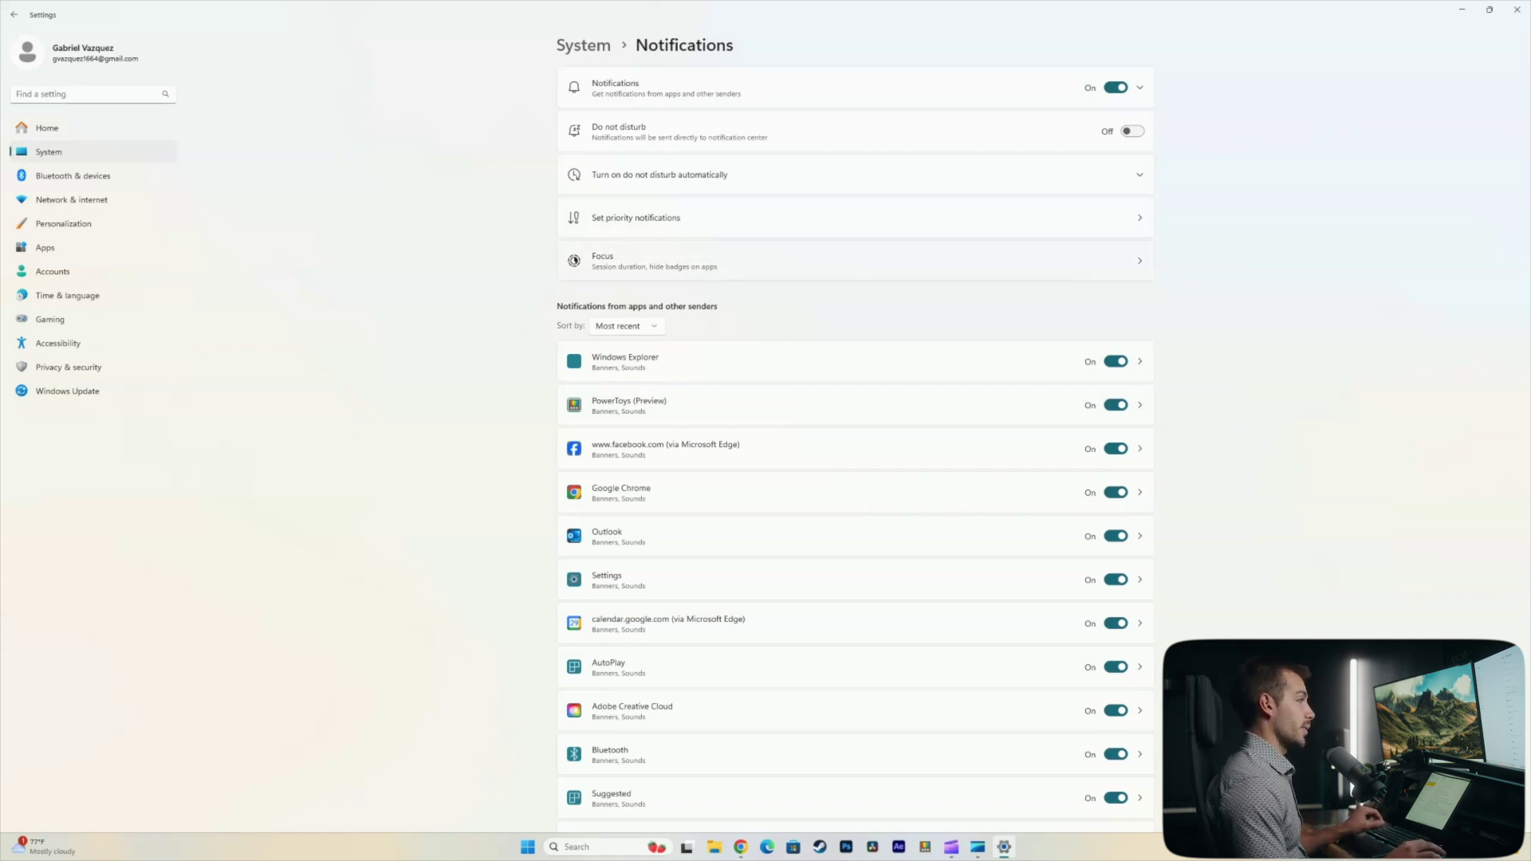
pyautogui.scroll(-3, 855, 447)
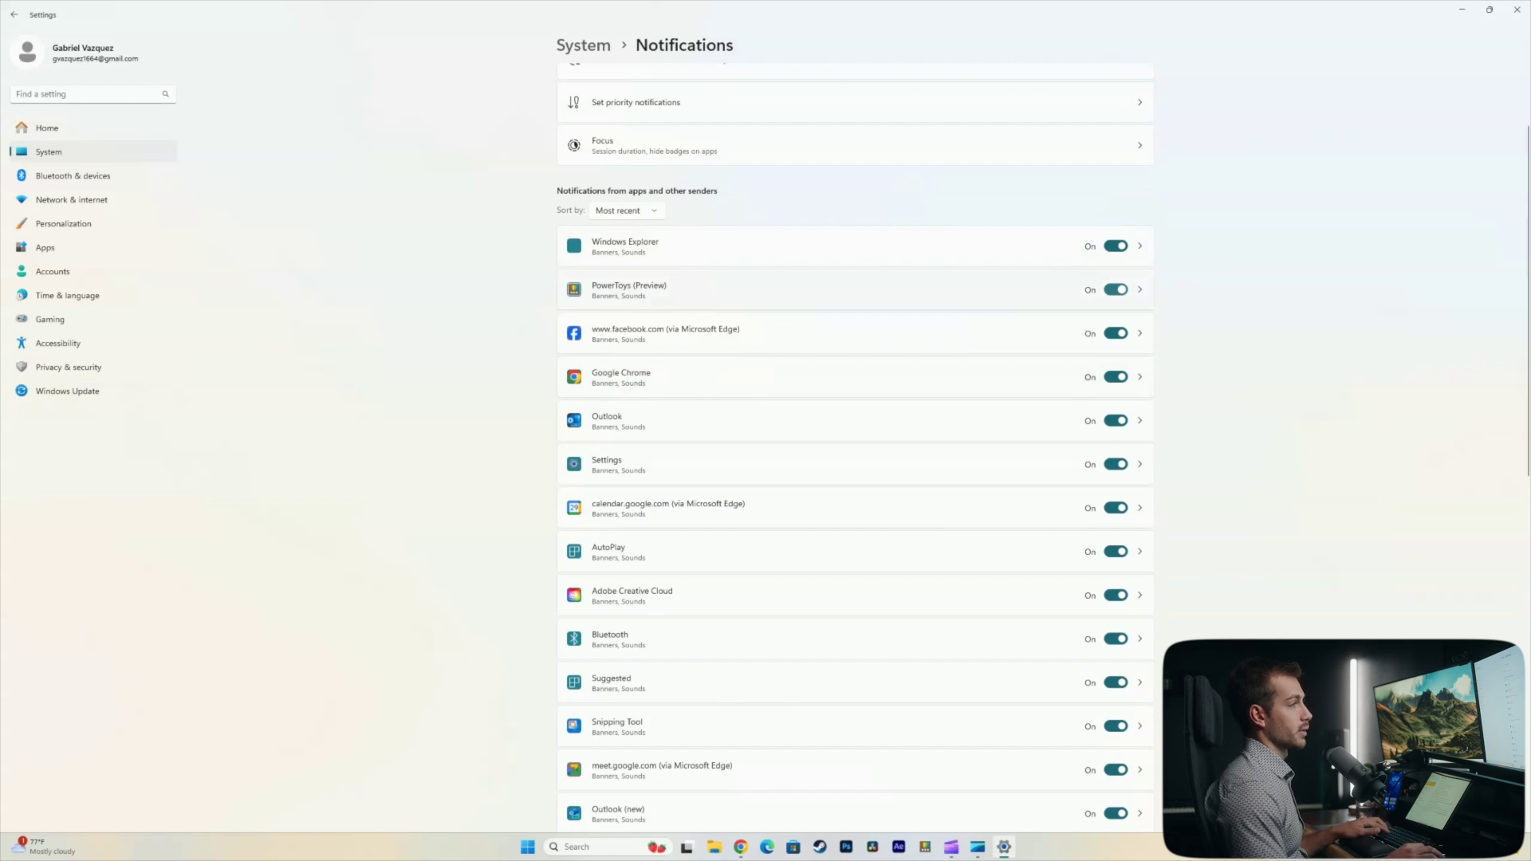
pyautogui.click(1115, 289)
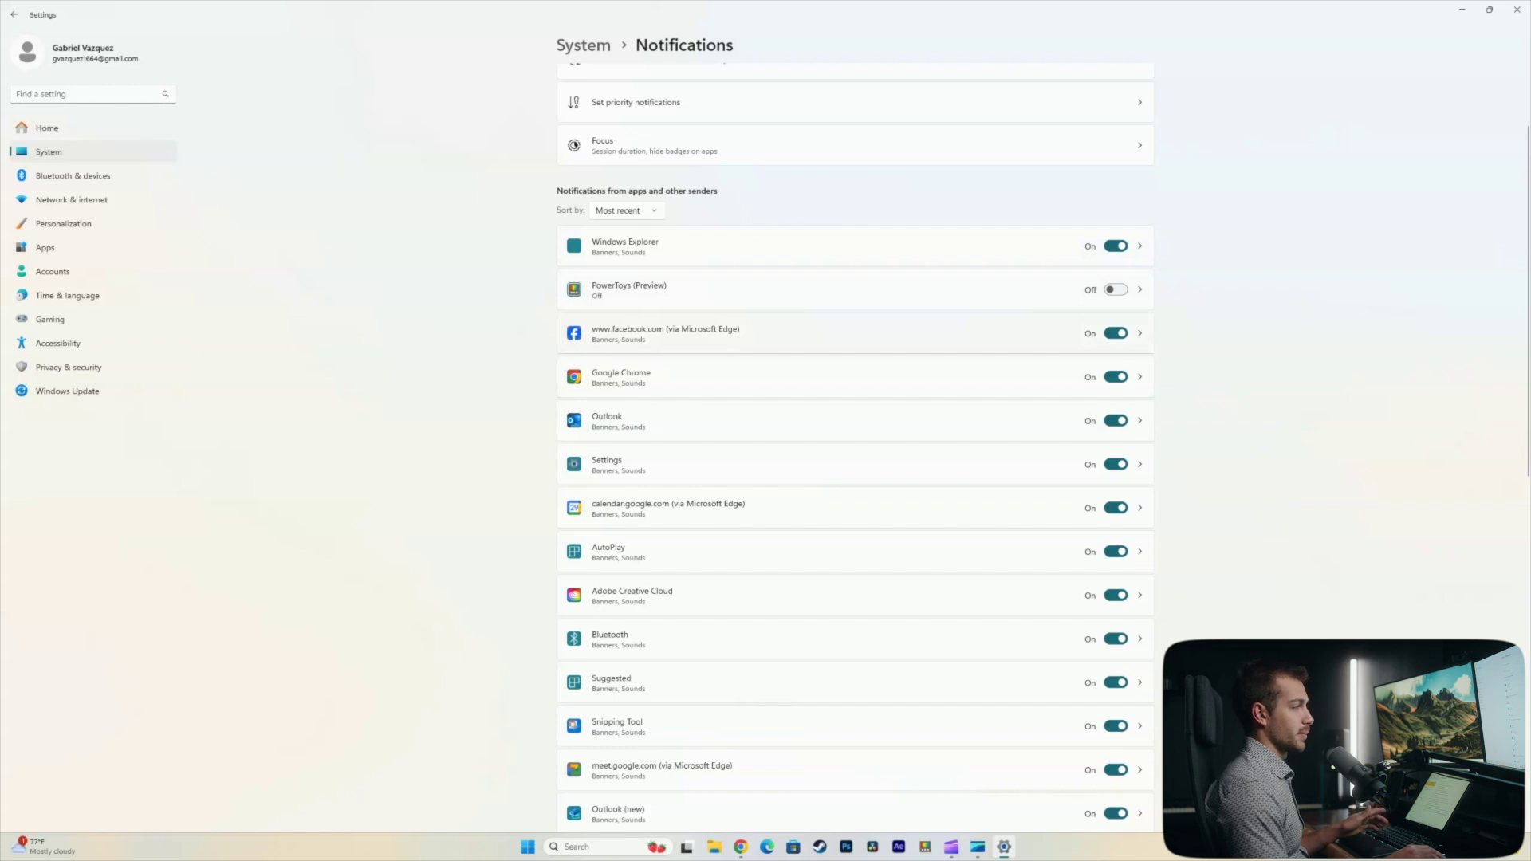
# Turn off notifications from Adobe Creative Cloud and Snipping Tool.
pyautogui.scroll(-3, 854, 447)
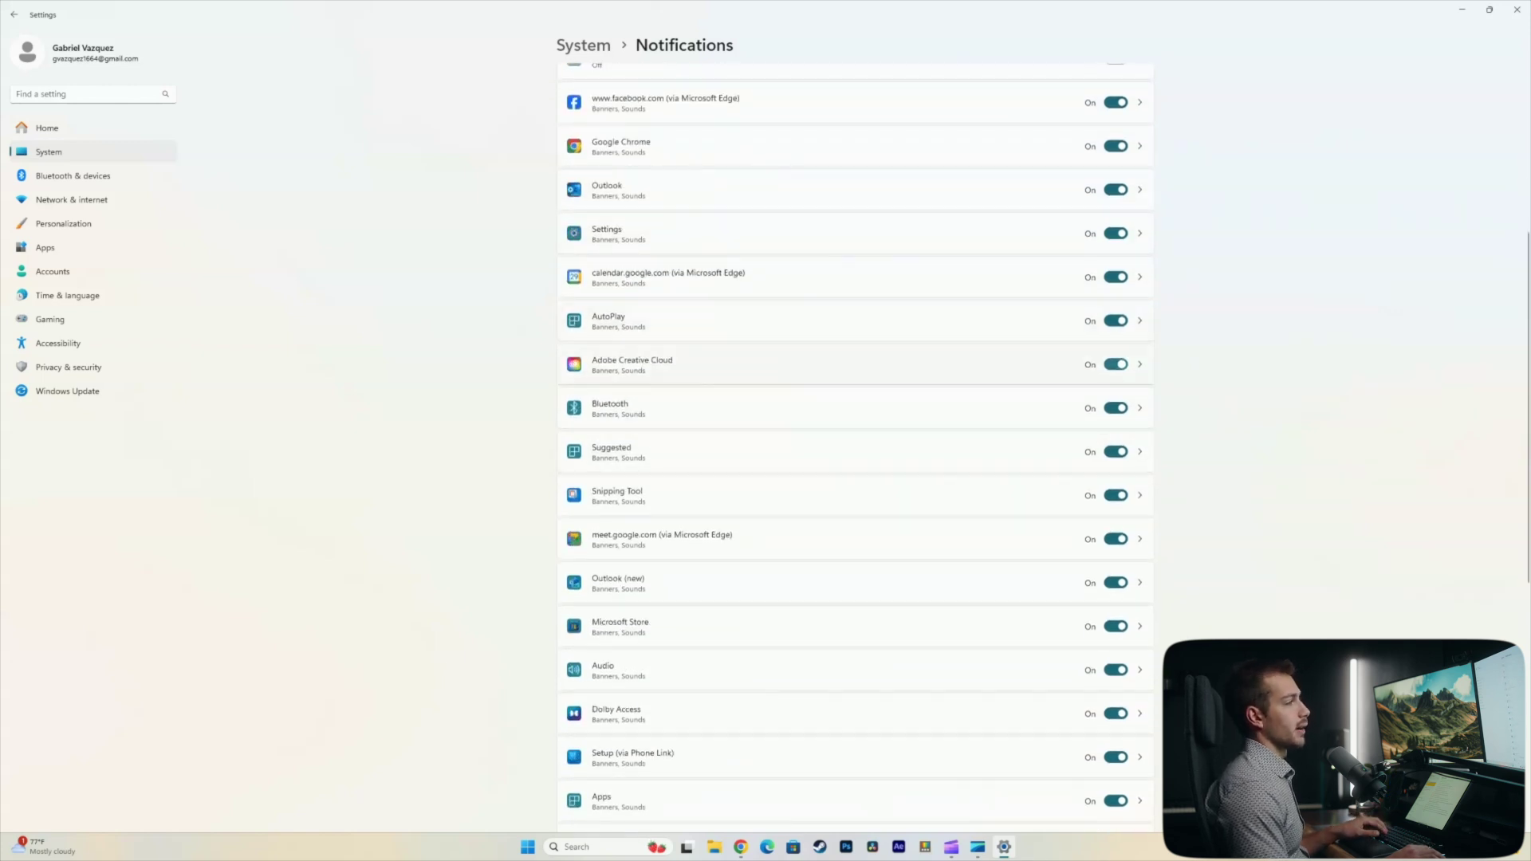
pyautogui.click(1116, 364)
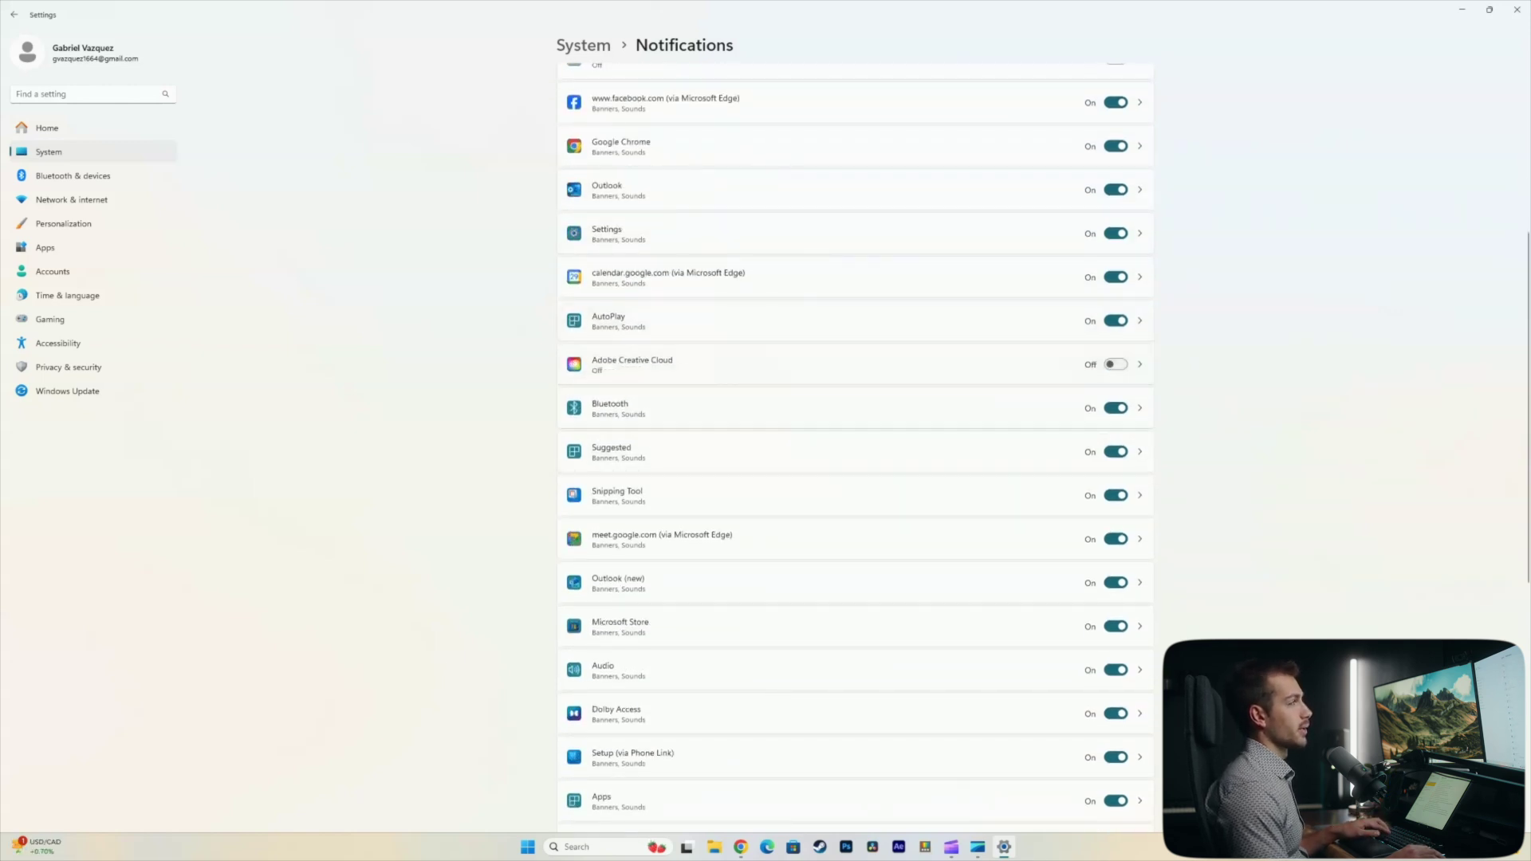
pyautogui.scroll(-2, 854, 447)
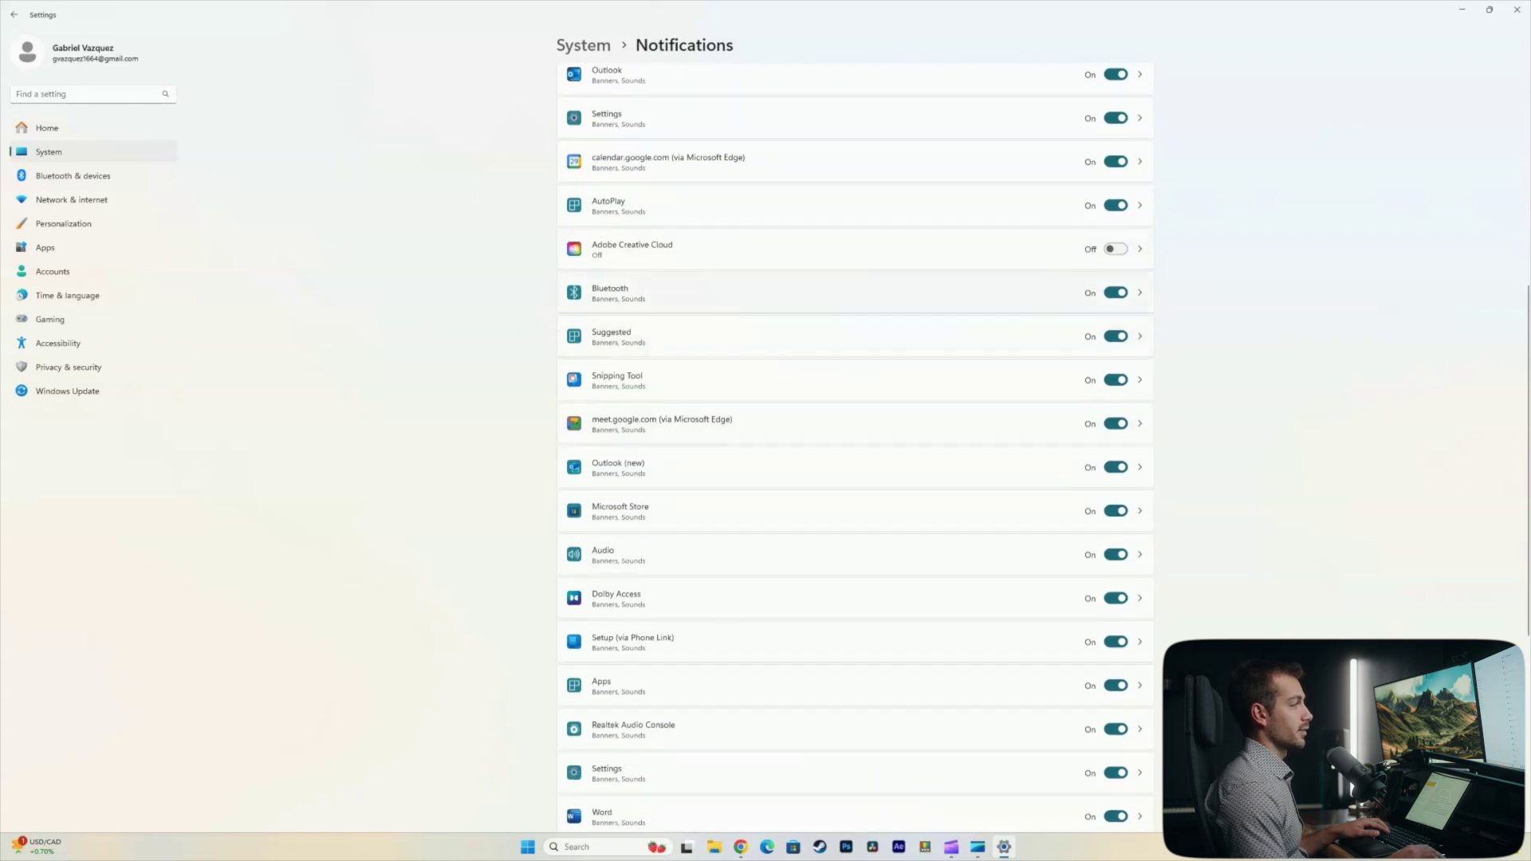
pyautogui.click(1116, 379)
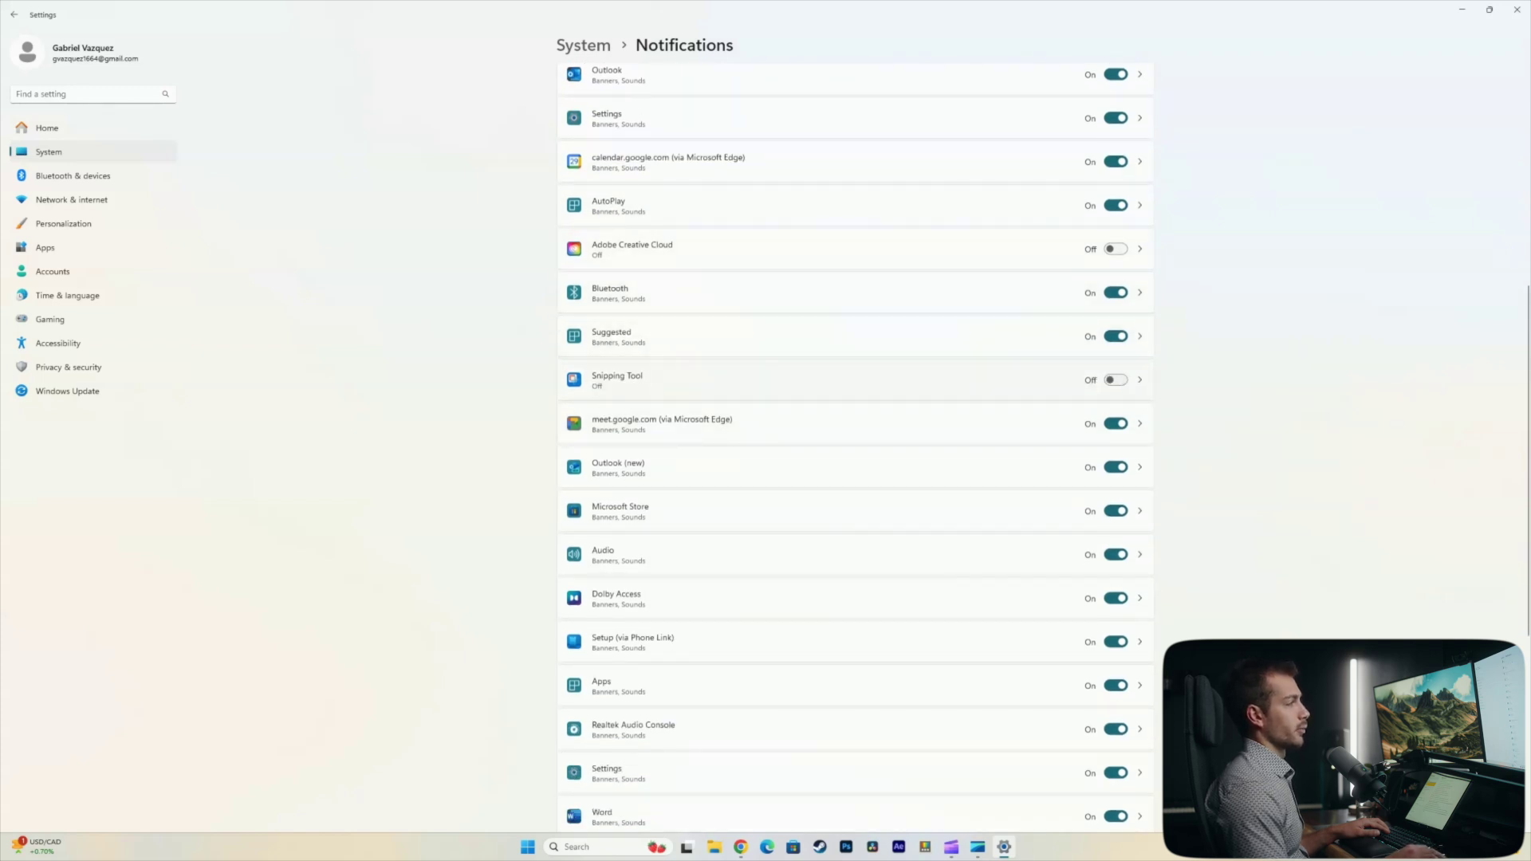
# Turn off notifications from Dolby Access and Game Bar, and close the settings window.
pyautogui.scroll(-2, 1115, 375)
pyautogui.click(1140, 366)
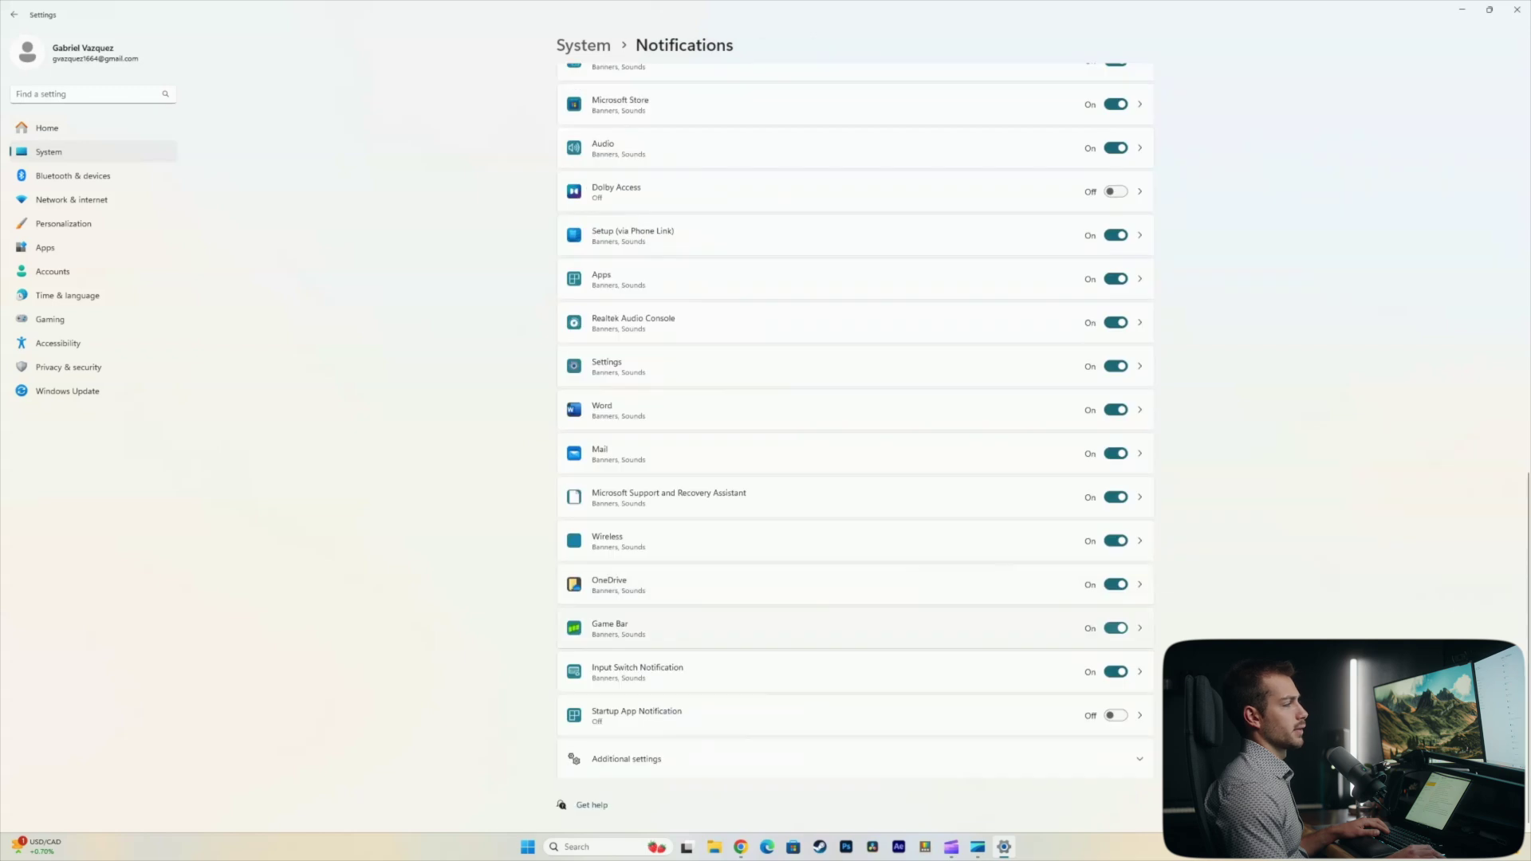
pyautogui.click(1116, 627)
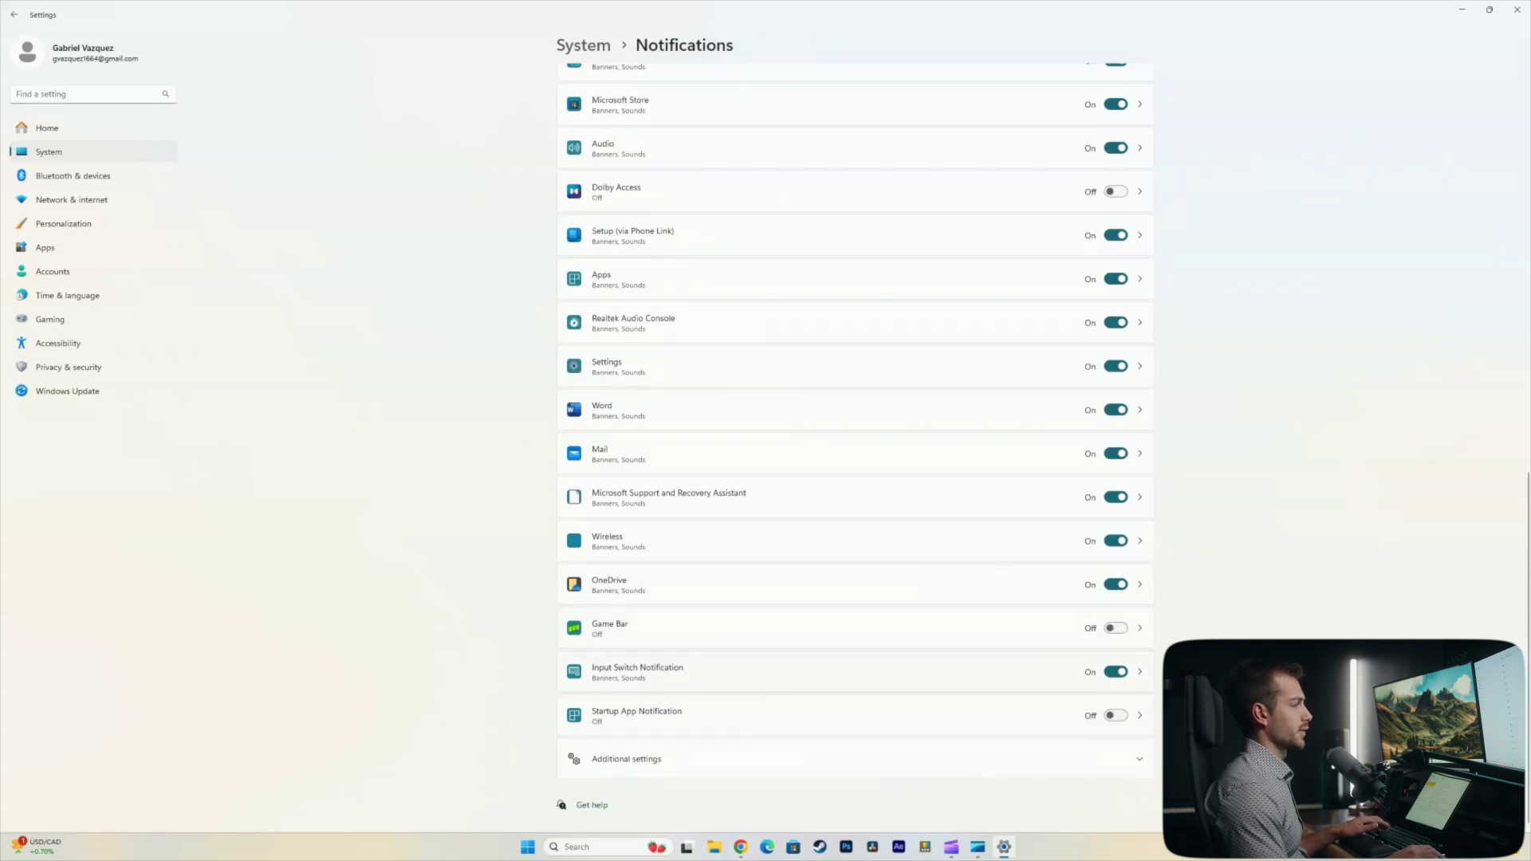
pyautogui.scroll(3, 1116, 709)
pyautogui.scroll(-4, 855, 447)
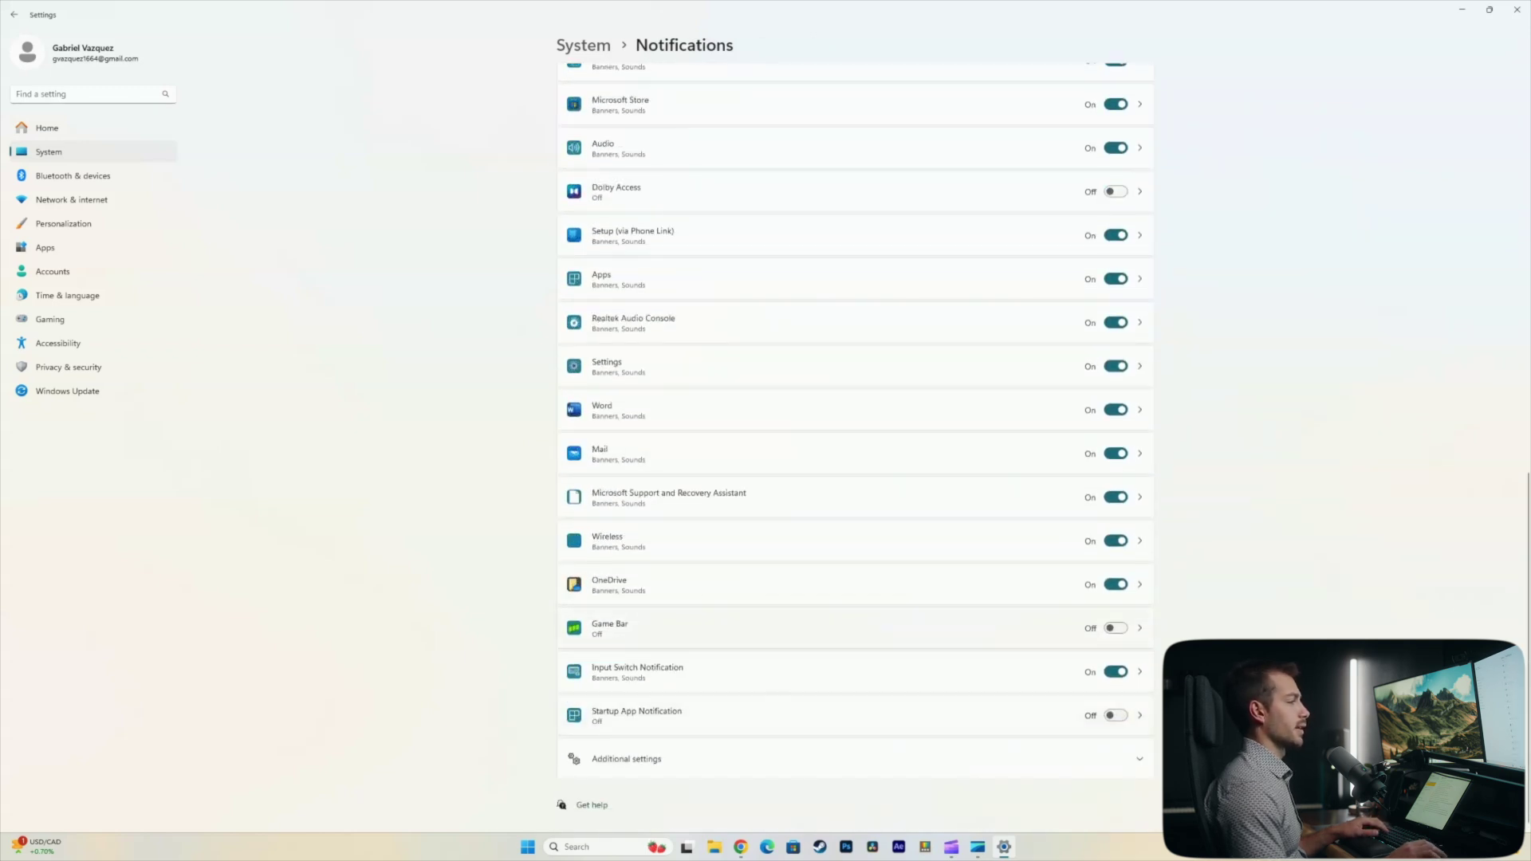
pyautogui.scroll(7, 853, 606)
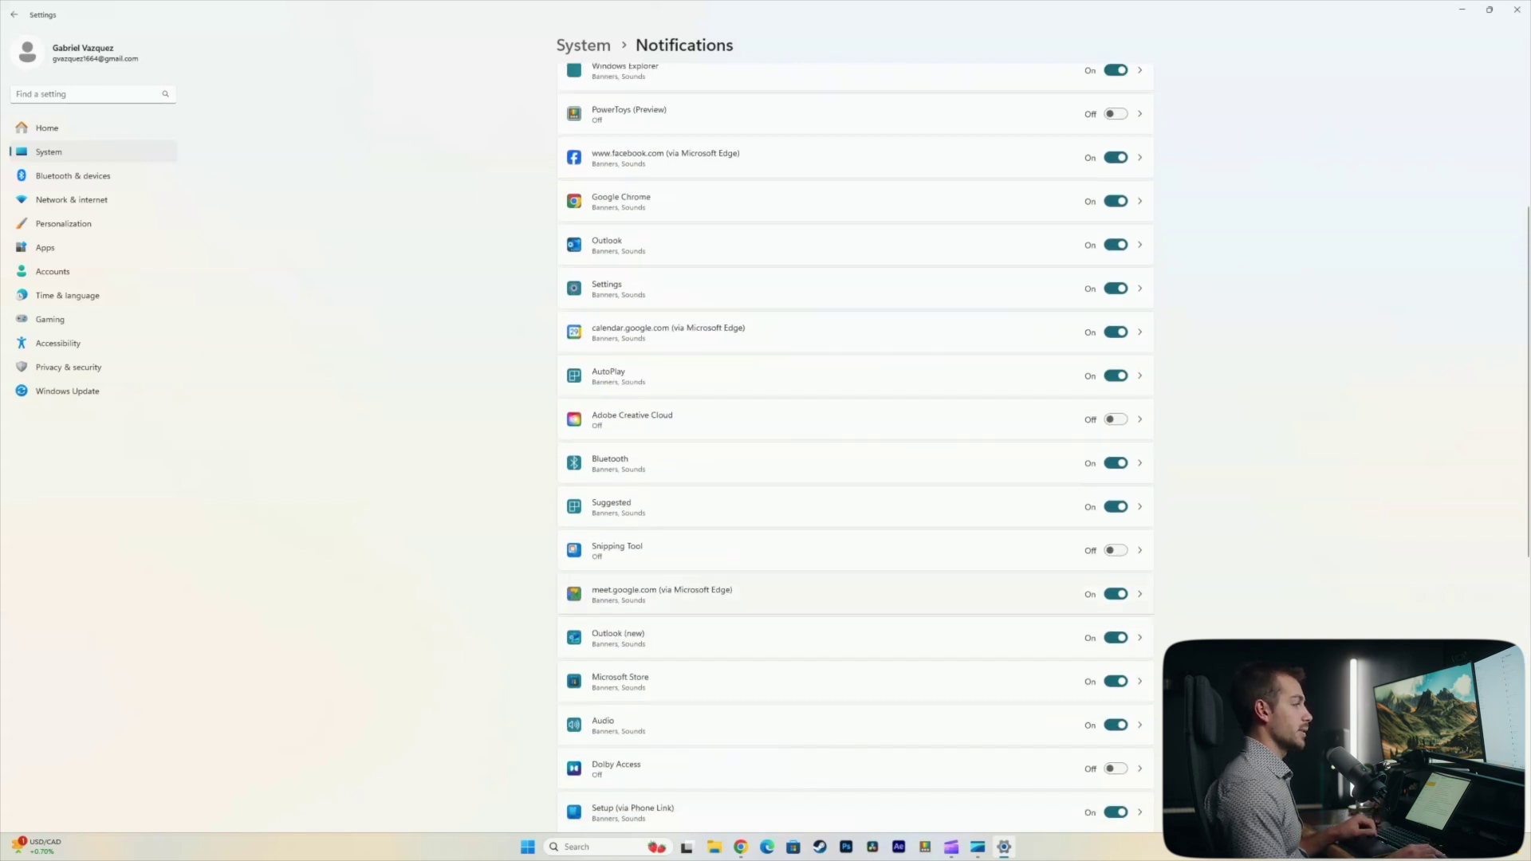
pyautogui.scroll(4, 855, 446)
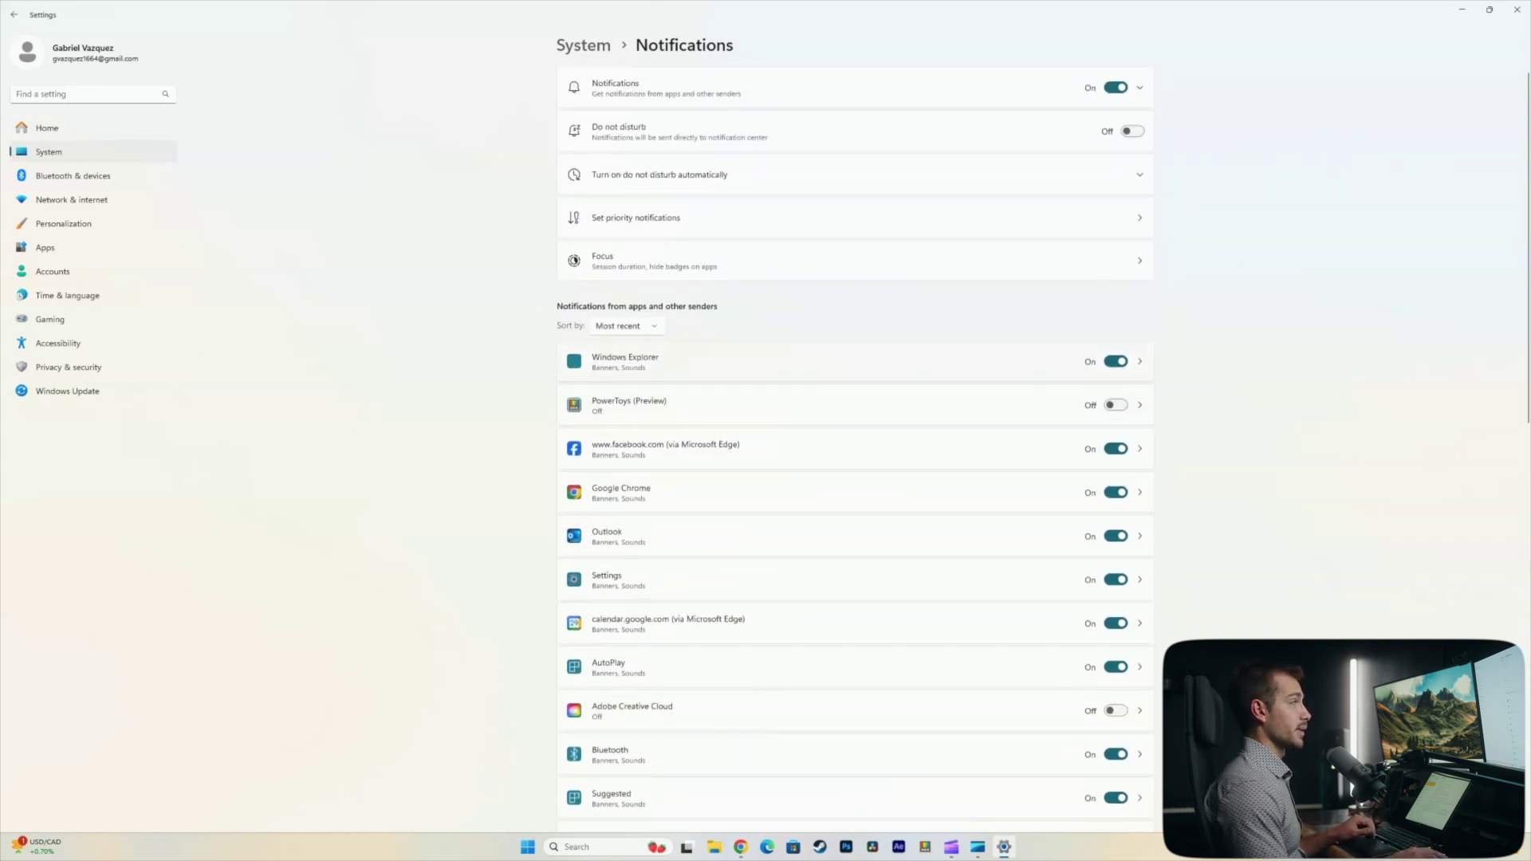
pyautogui.click(1517, 9)
# Reopen Windows Settings and set the system's power mode to Best performance.
pyautogui.press('super+i')
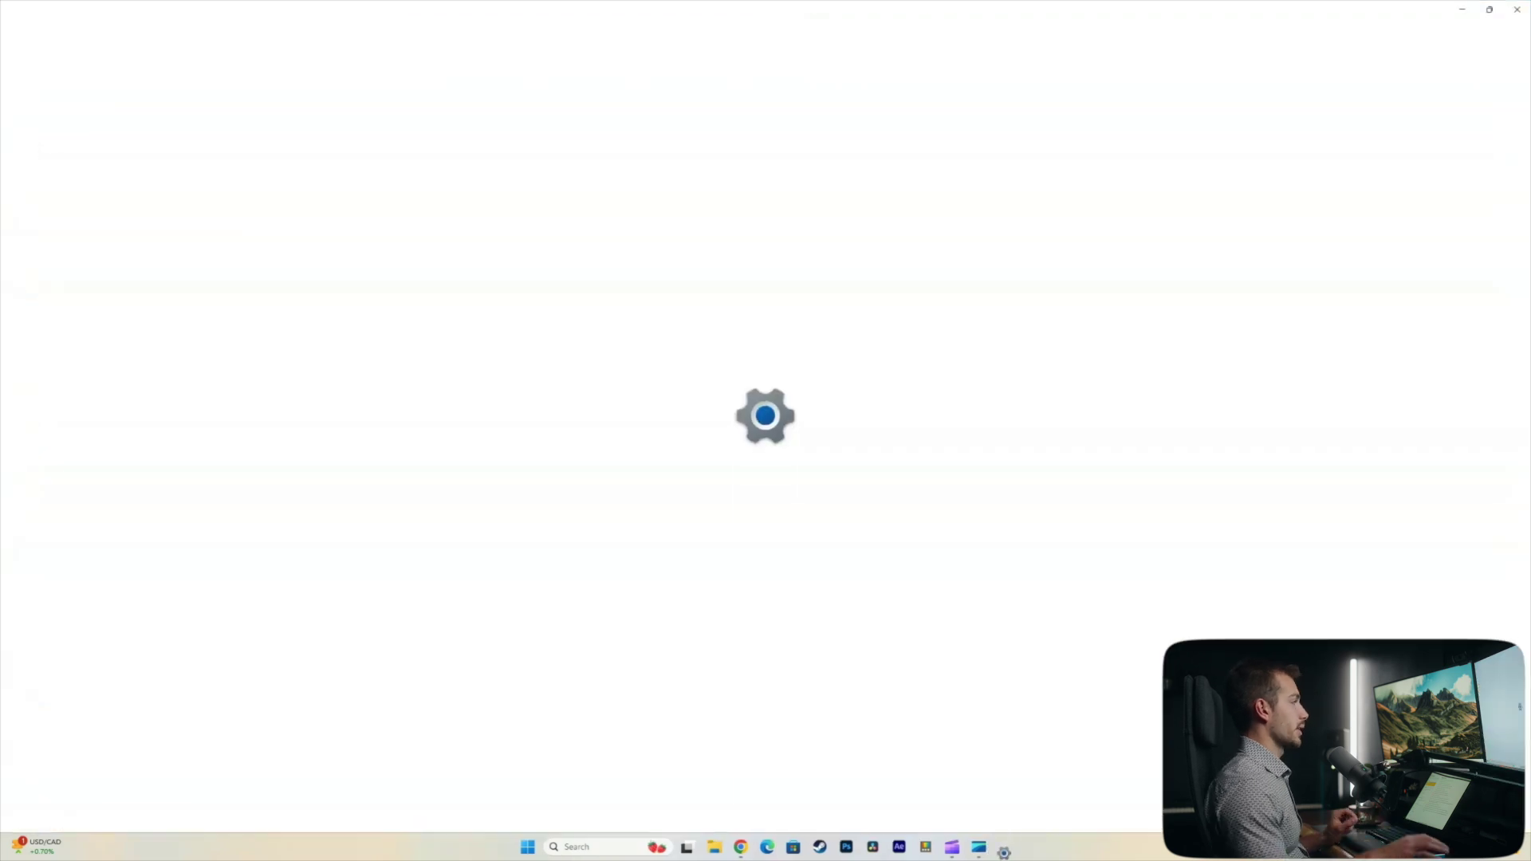
pyautogui.click(67, 152)
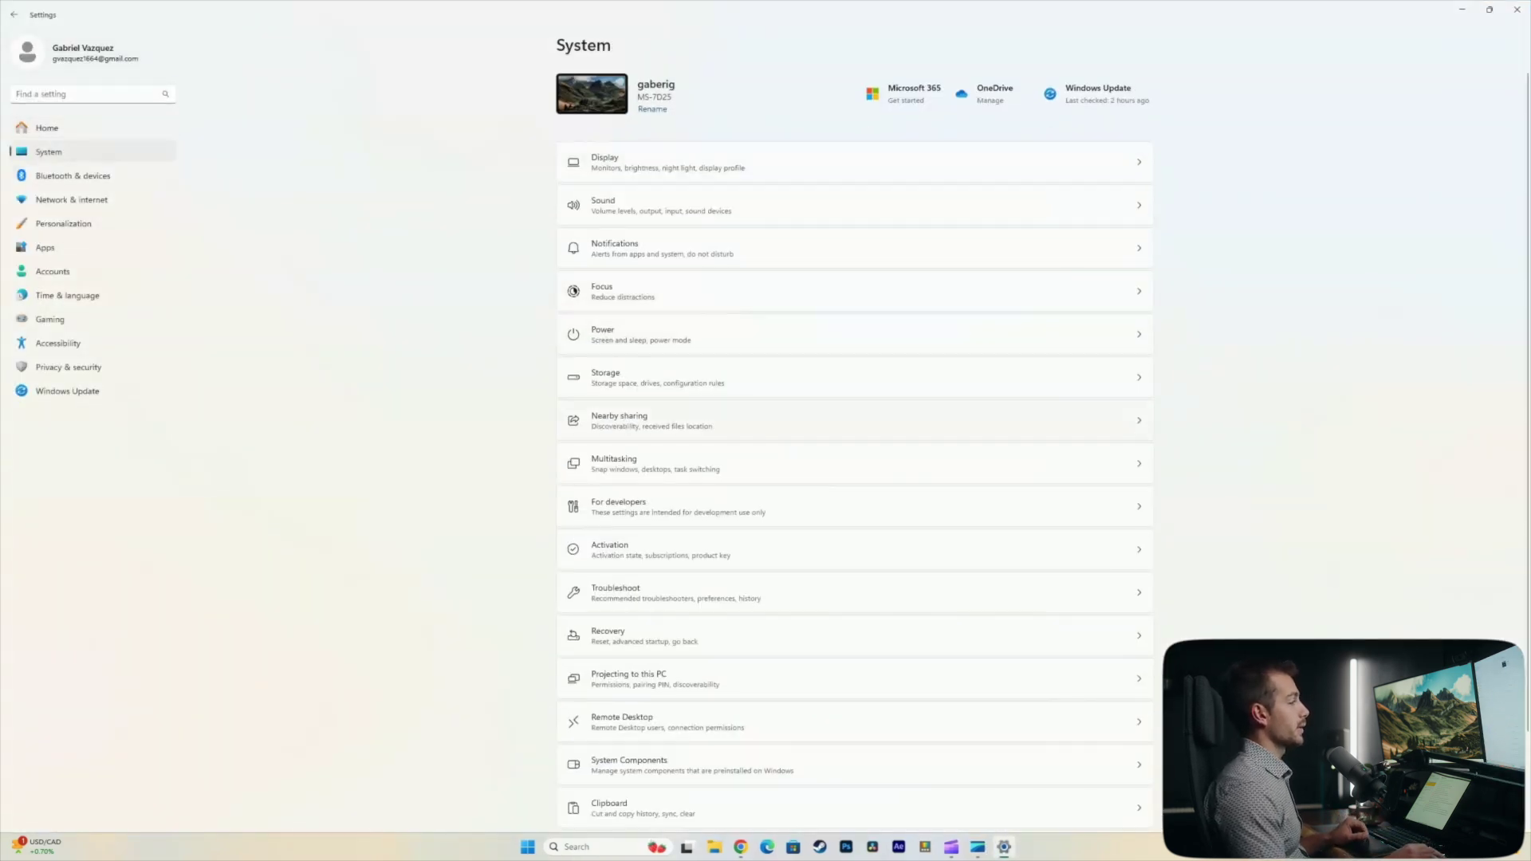
pyautogui.click(662, 378)
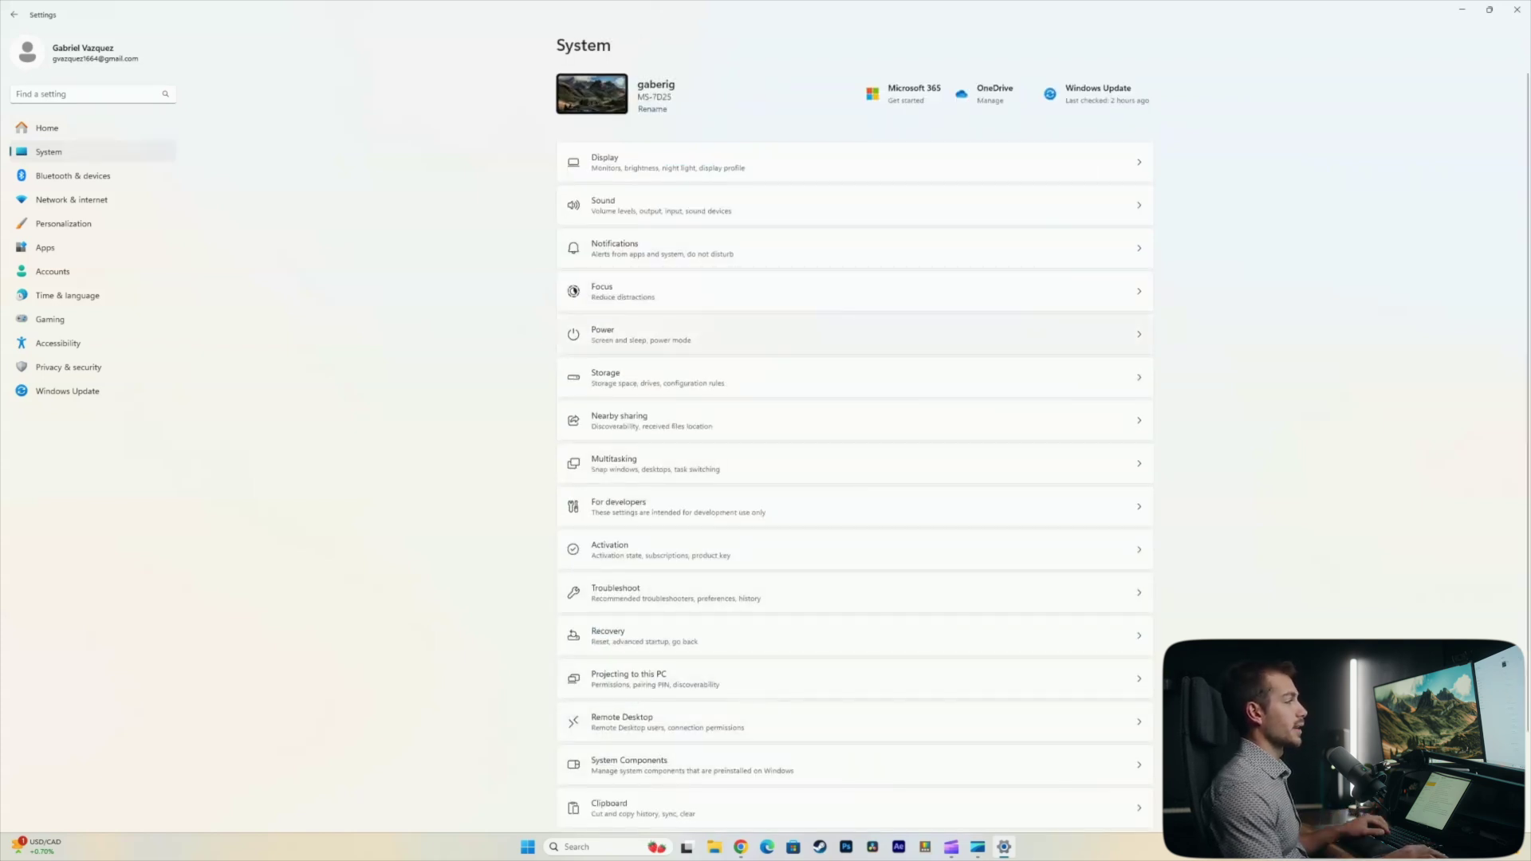
pyautogui.click(797, 334)
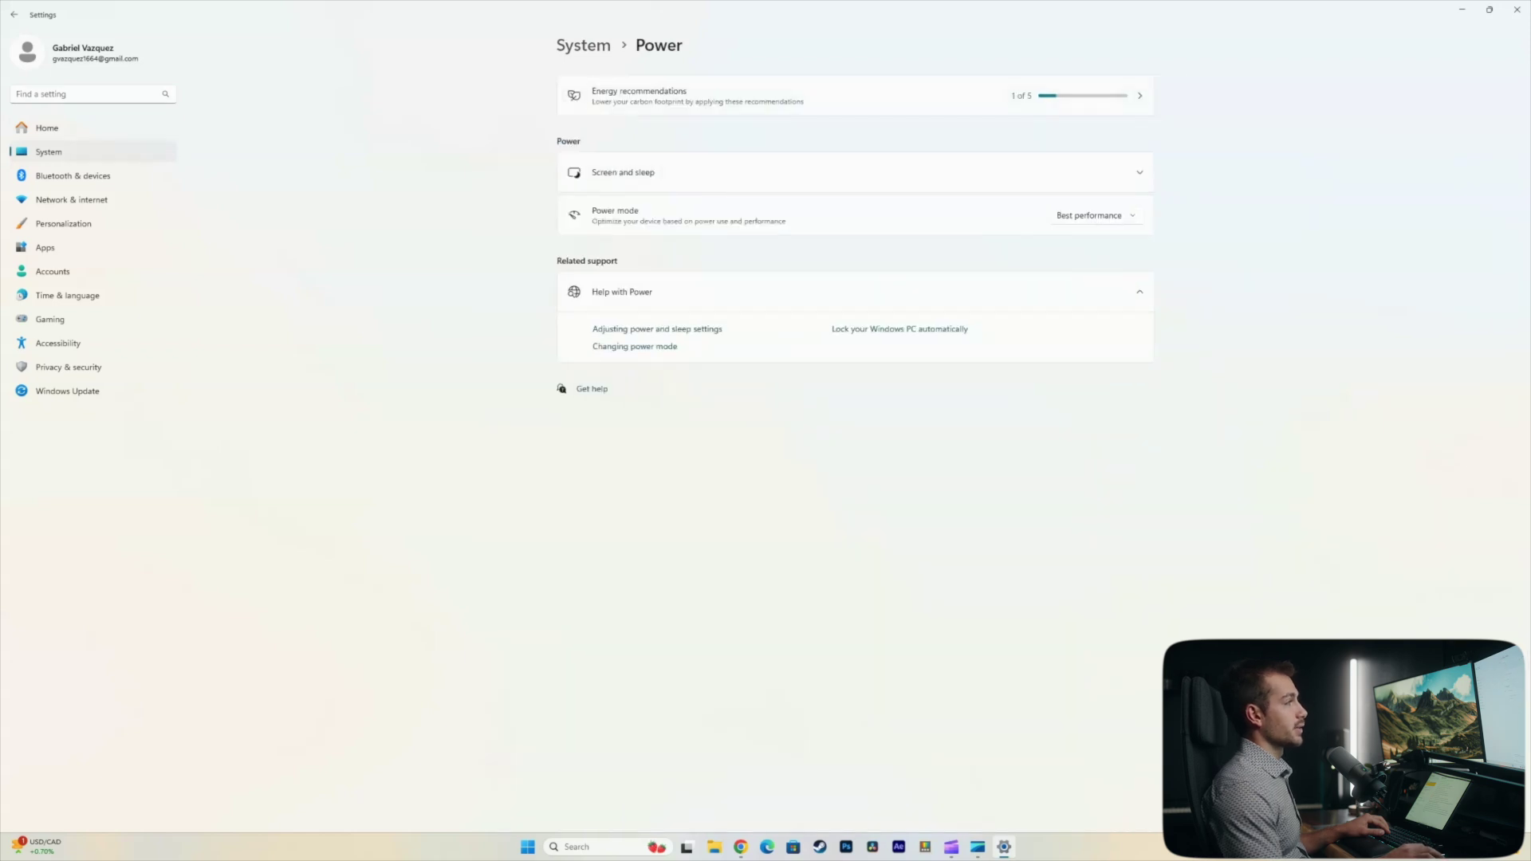
pyautogui.click(1097, 216)
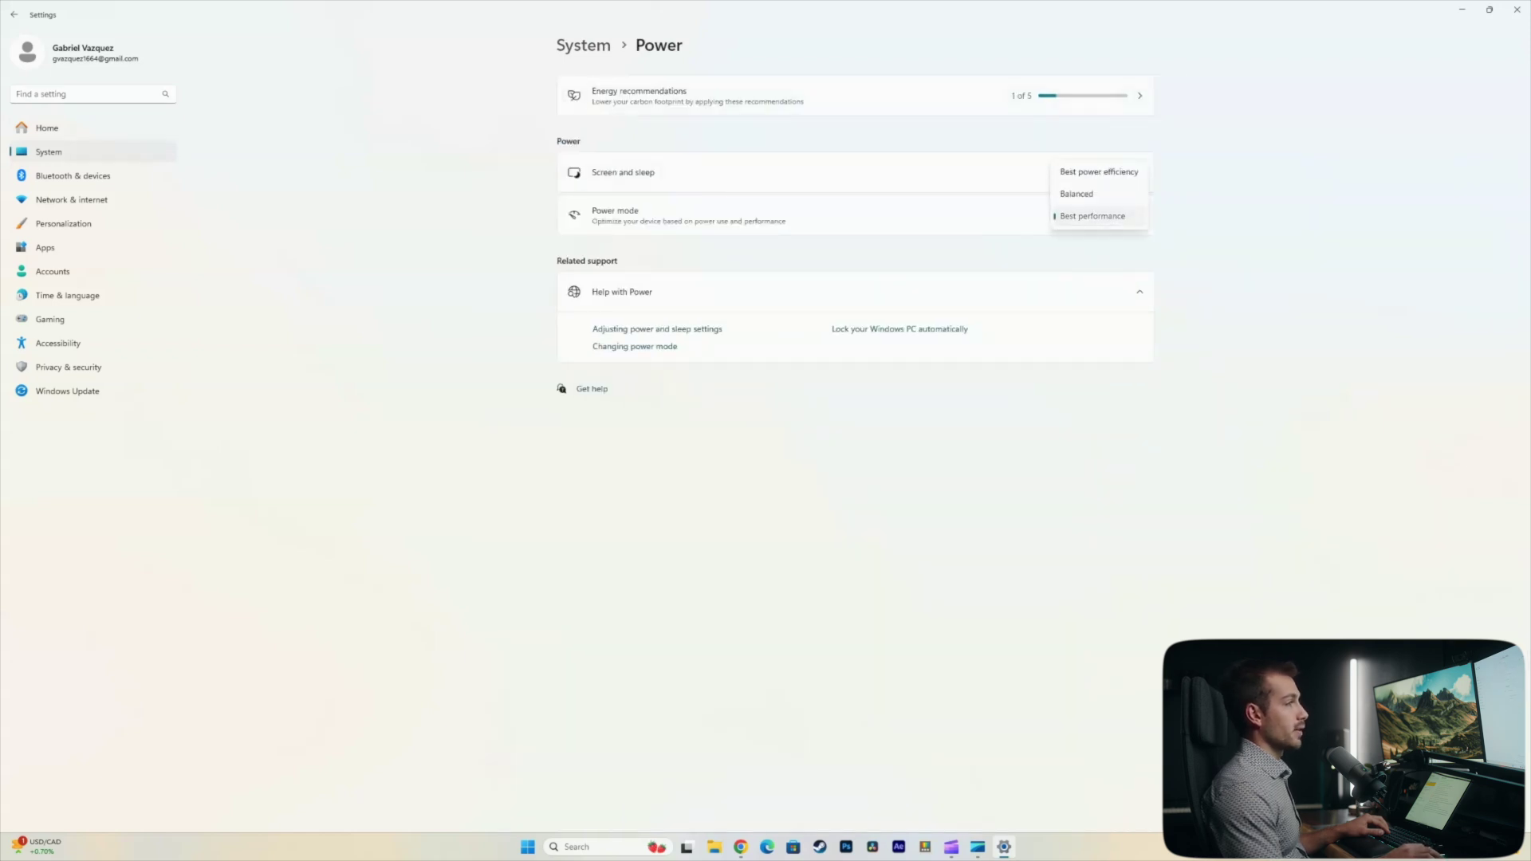
pyautogui.click(1097, 215)
pyautogui.click(1097, 216)
pyautogui.click(1098, 216)
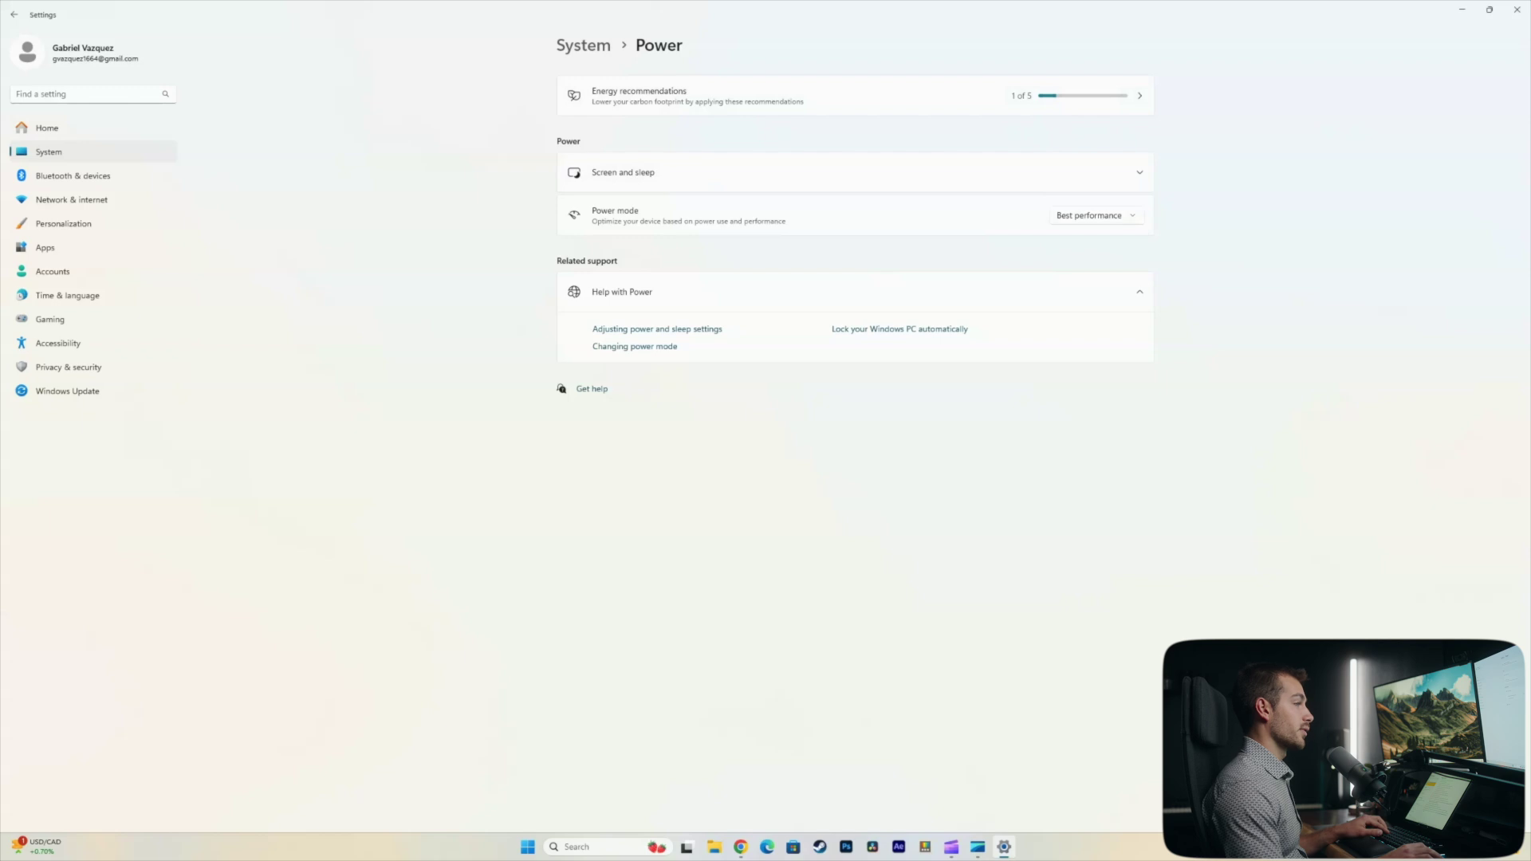